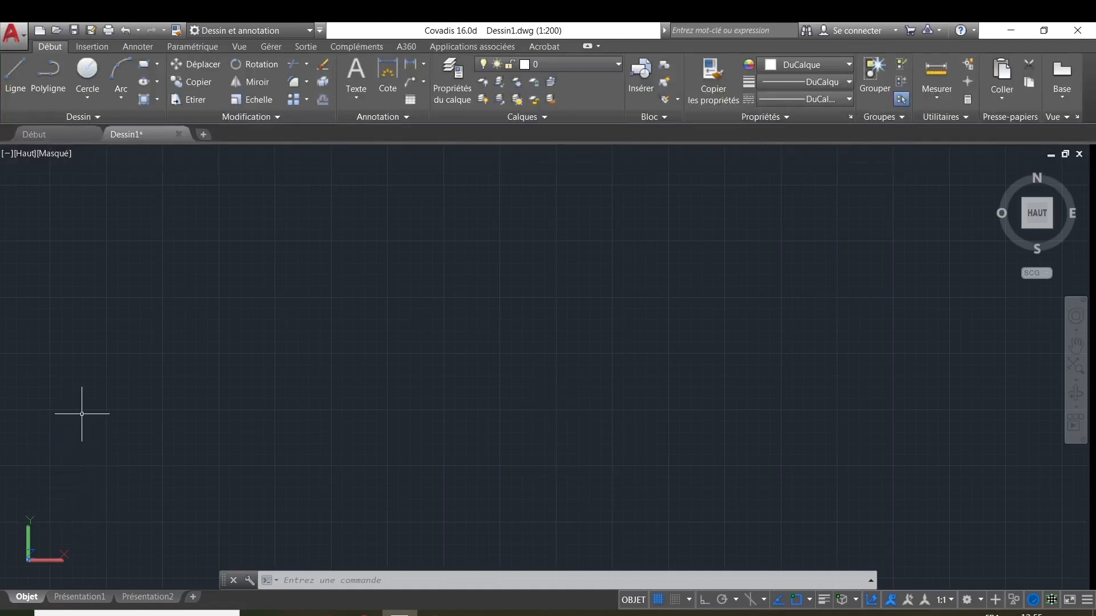
# Step: Set the viewport's visual style to Filaire 2D and turn off the background grid
pyautogui.click(51, 153)
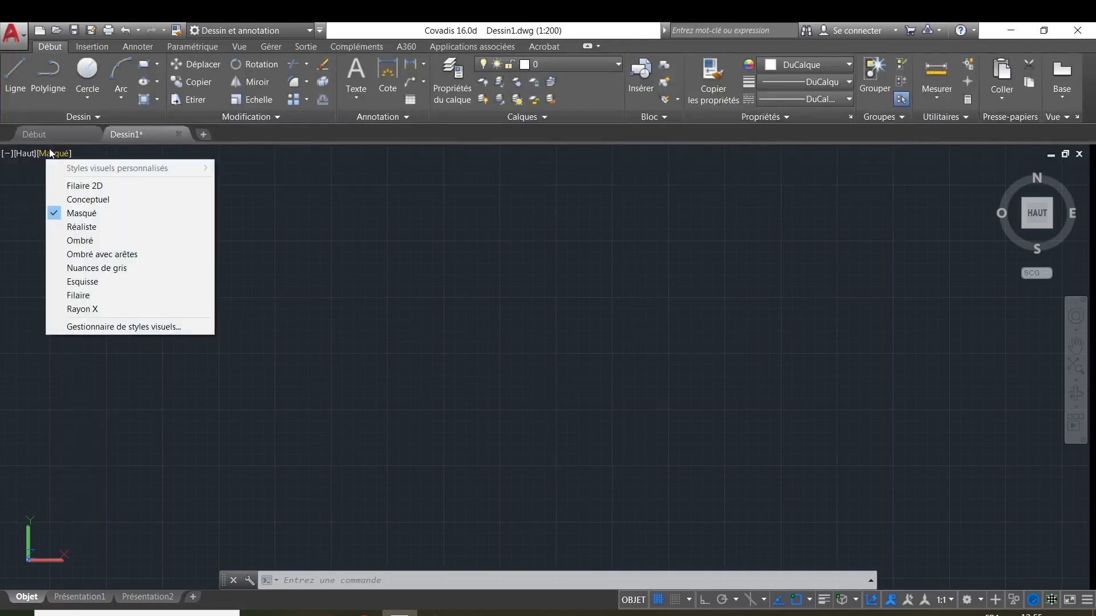
pyautogui.click(70, 186)
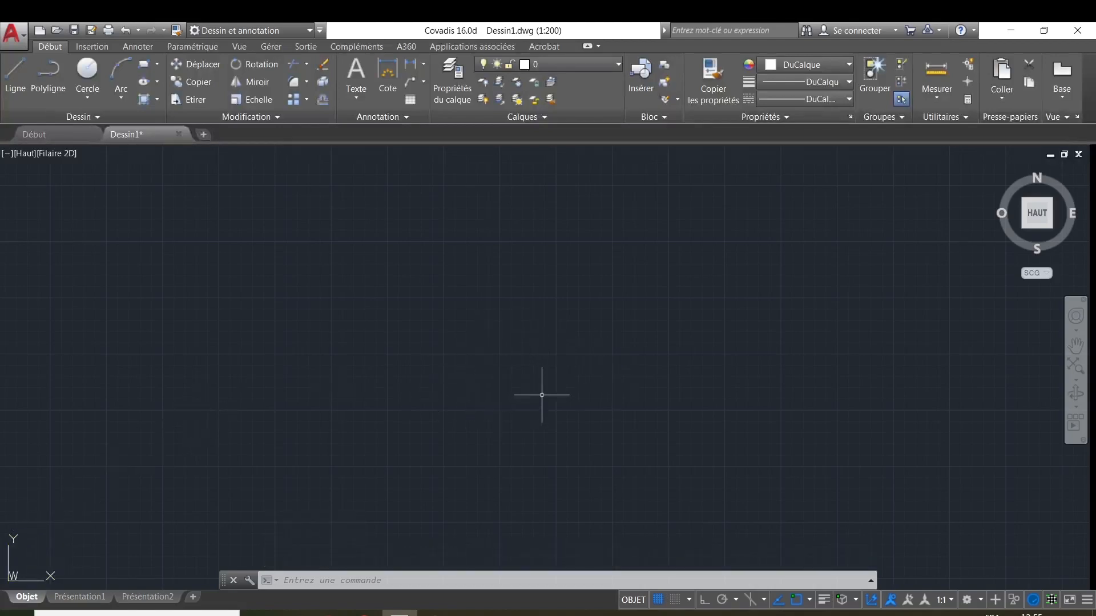
pyautogui.click(658, 600)
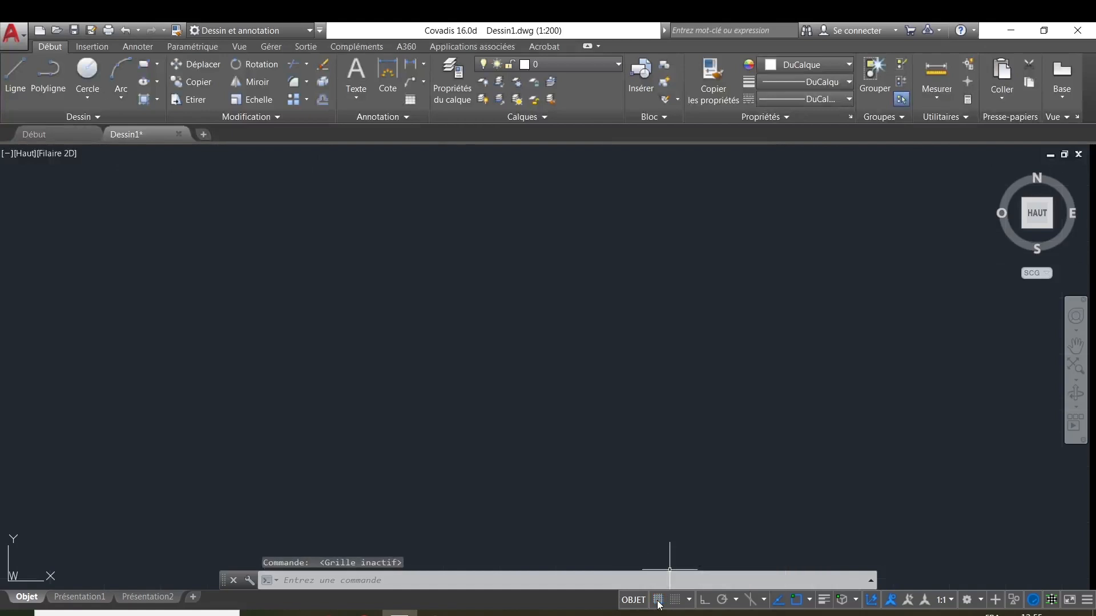
# Step: Draw a single-segment line rising to the right across the middle of the empty drawing area
pyautogui.click(16, 84)
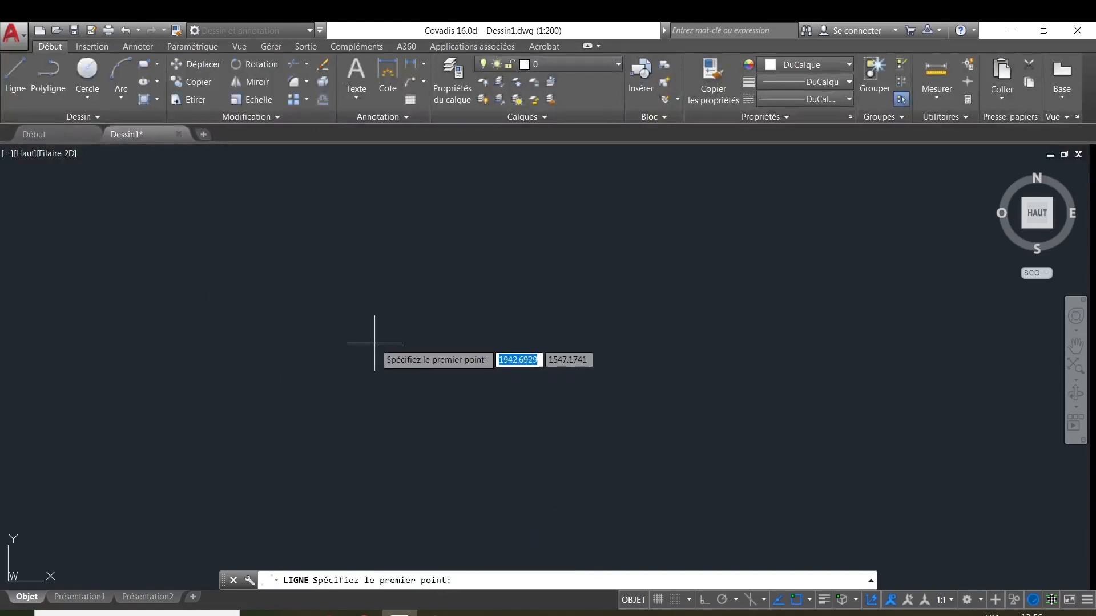
pyautogui.click(350, 390)
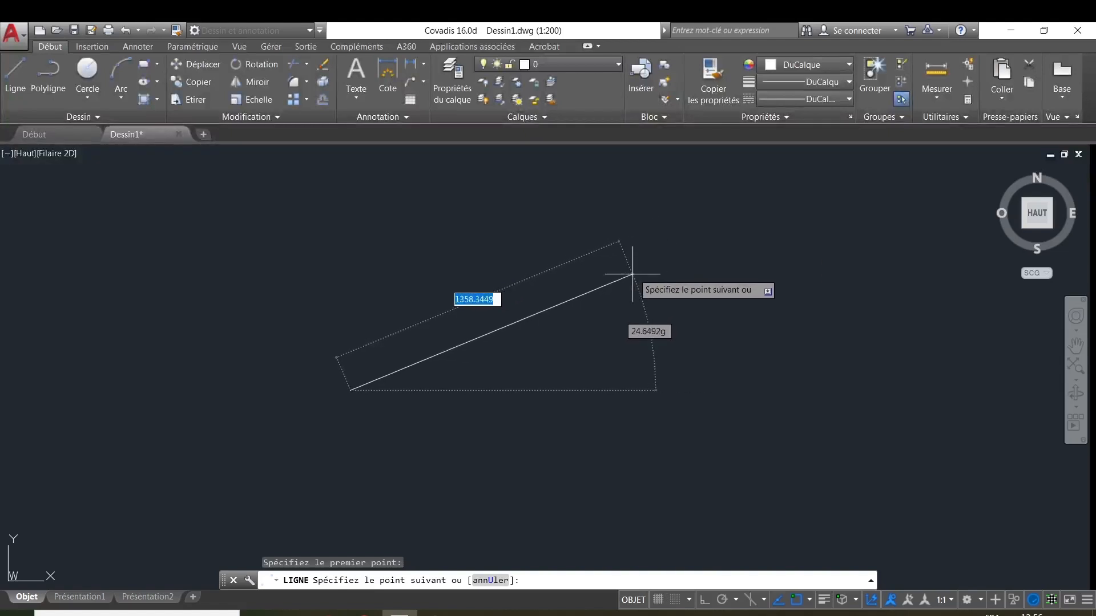
pyautogui.click(646, 257)
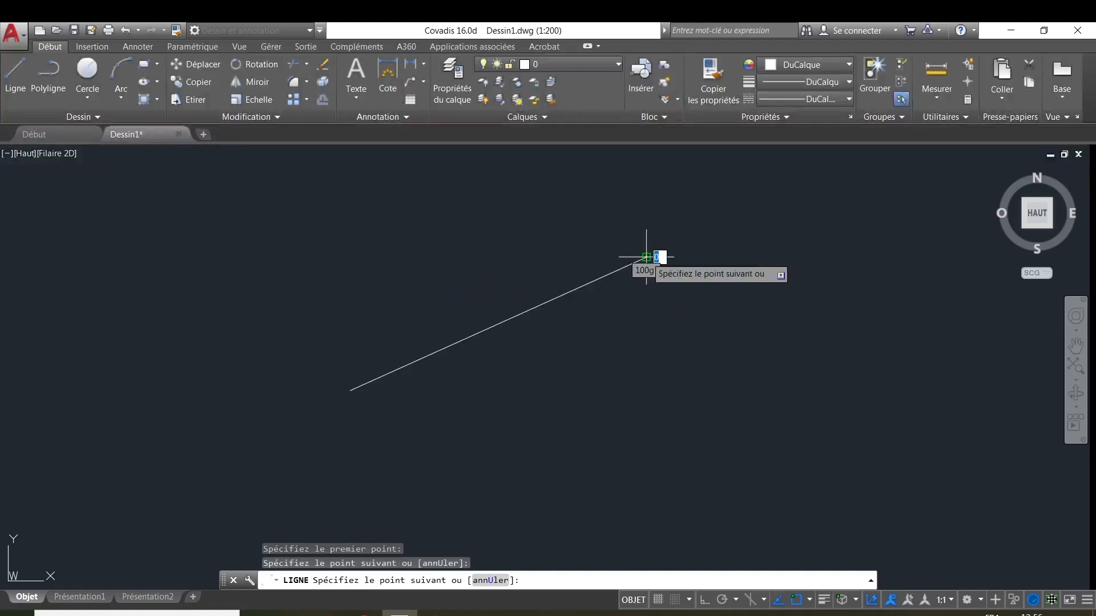
pyautogui.press('Return')
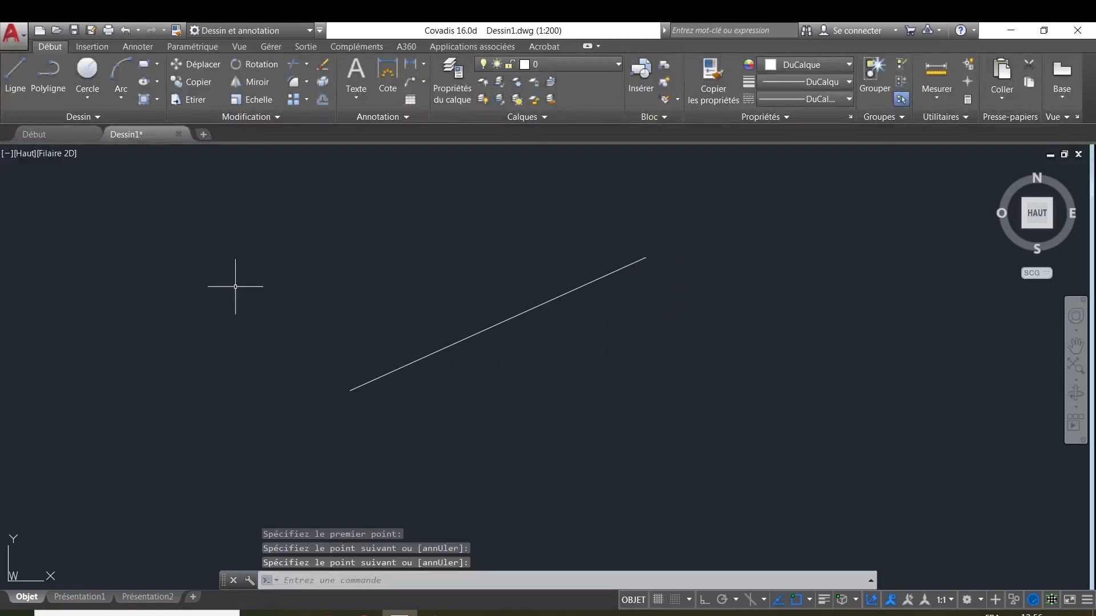
# Step: Draw a second line below the first one, roughly parallel to it and slightly longer
pyautogui.click(16, 77)
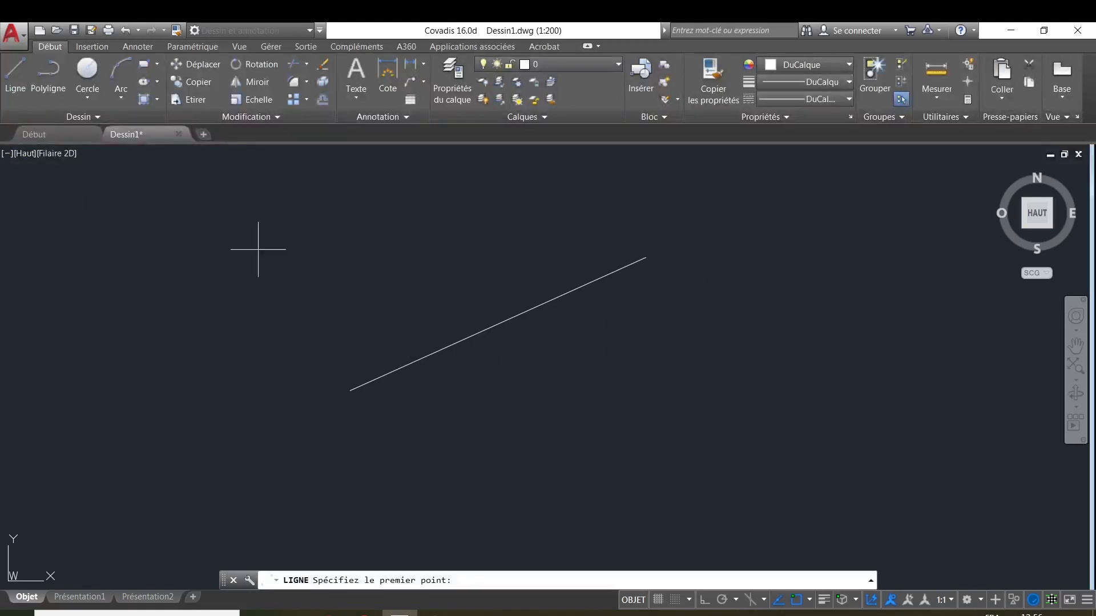
pyautogui.click(371, 450)
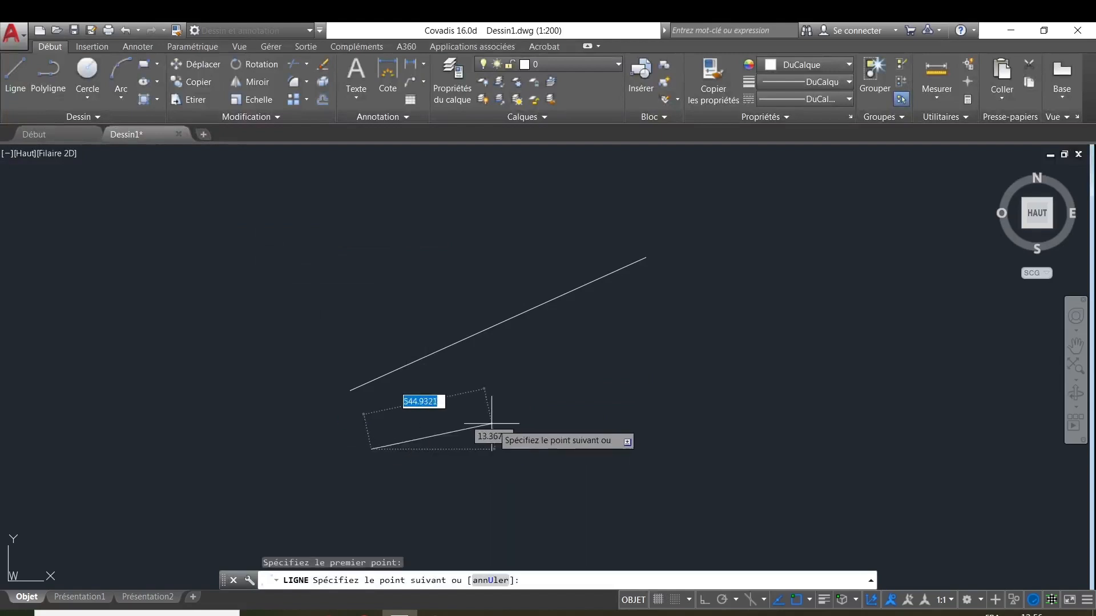
pyautogui.click(714, 283)
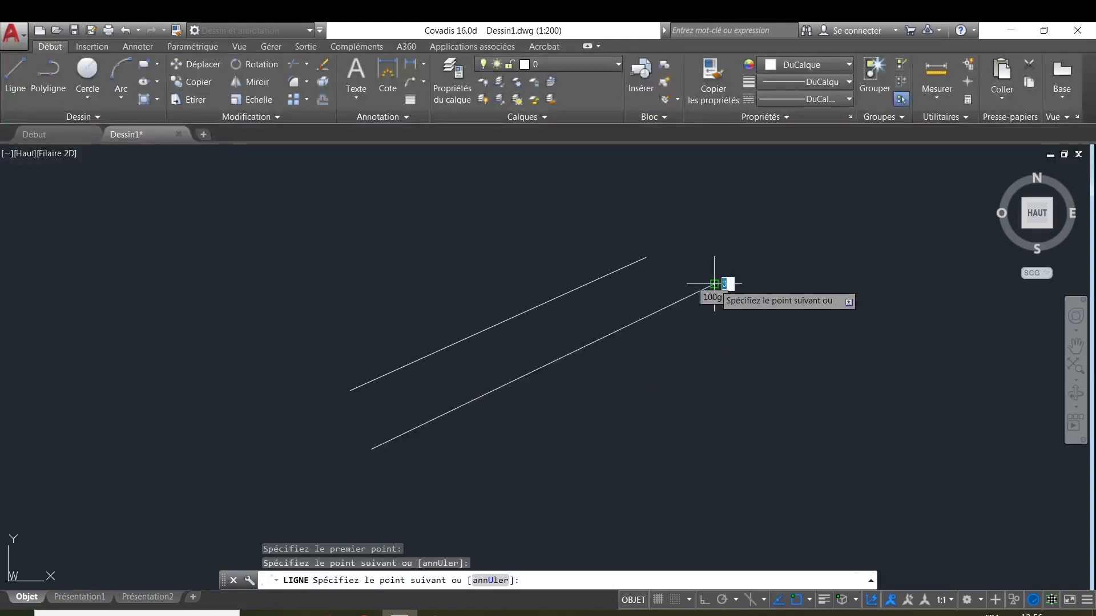
pyautogui.rightClick(714, 283)
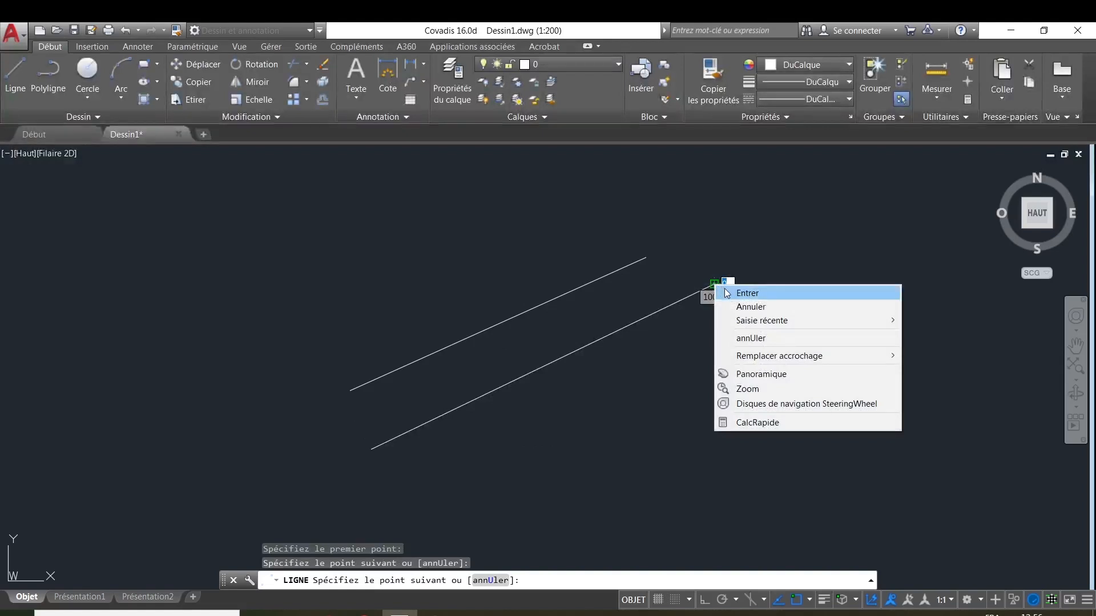
pyautogui.click(734, 298)
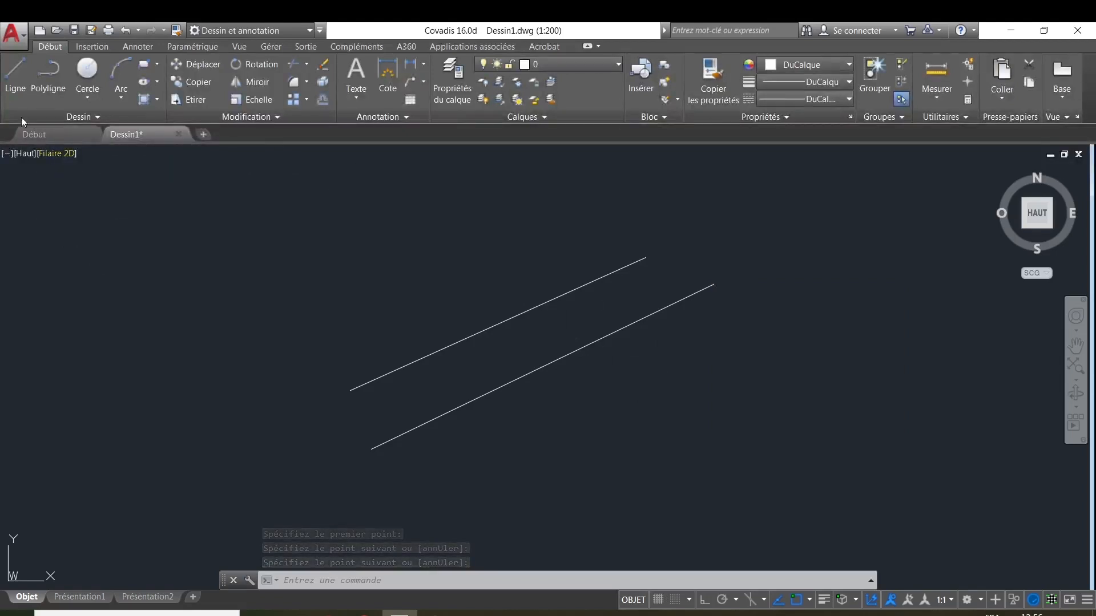
# Step: Draw a third upward-sloping line below the other two, ending beyond their right ends
pyautogui.click(17, 77)
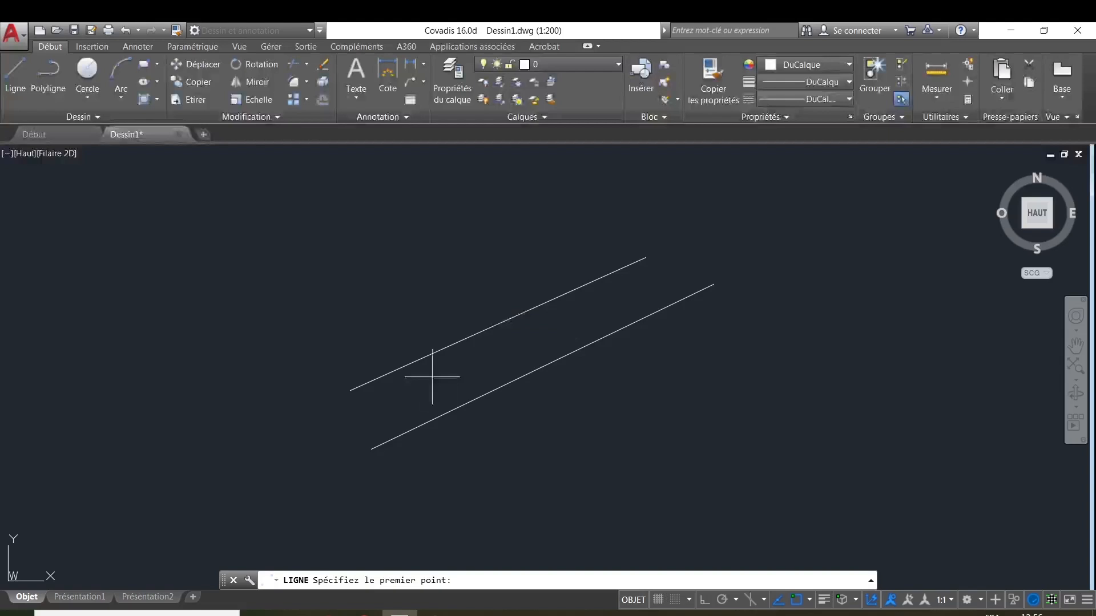
pyautogui.click(483, 491)
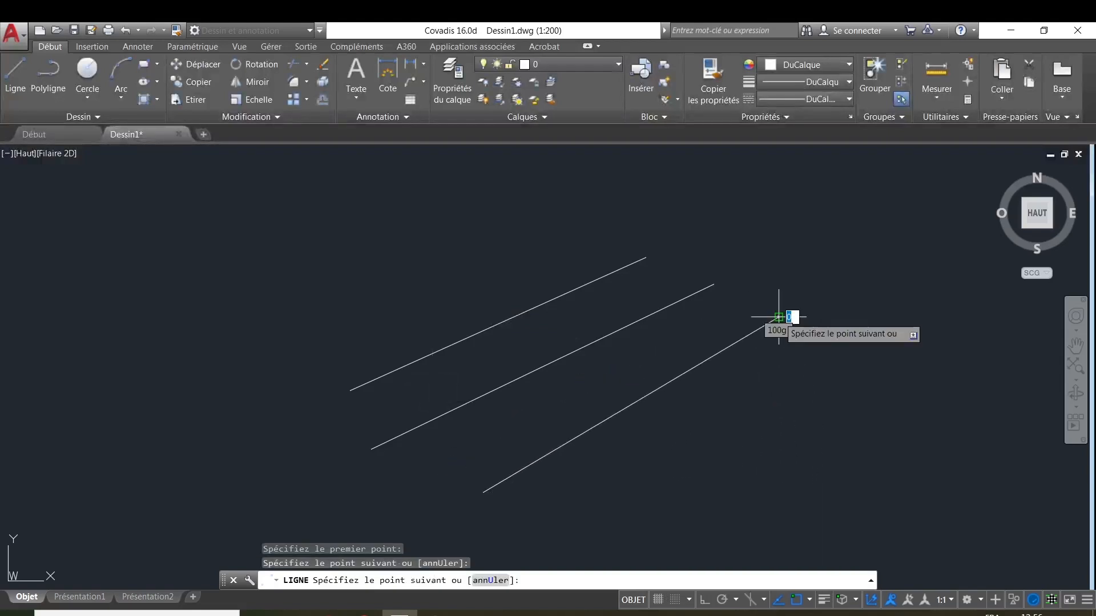
pyautogui.rightClick(778, 316)
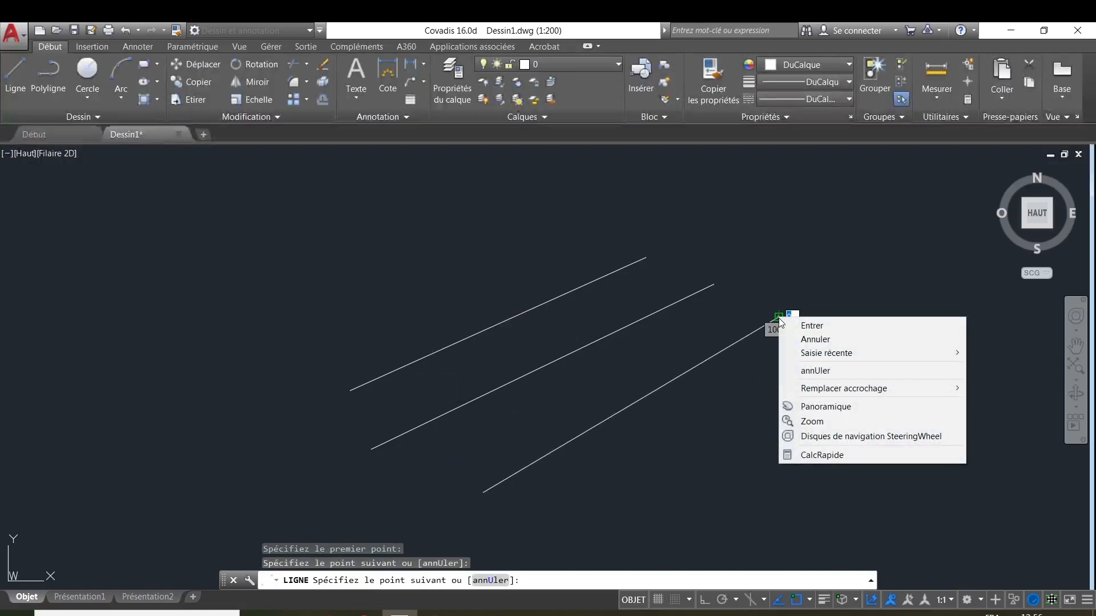
pyautogui.click(797, 328)
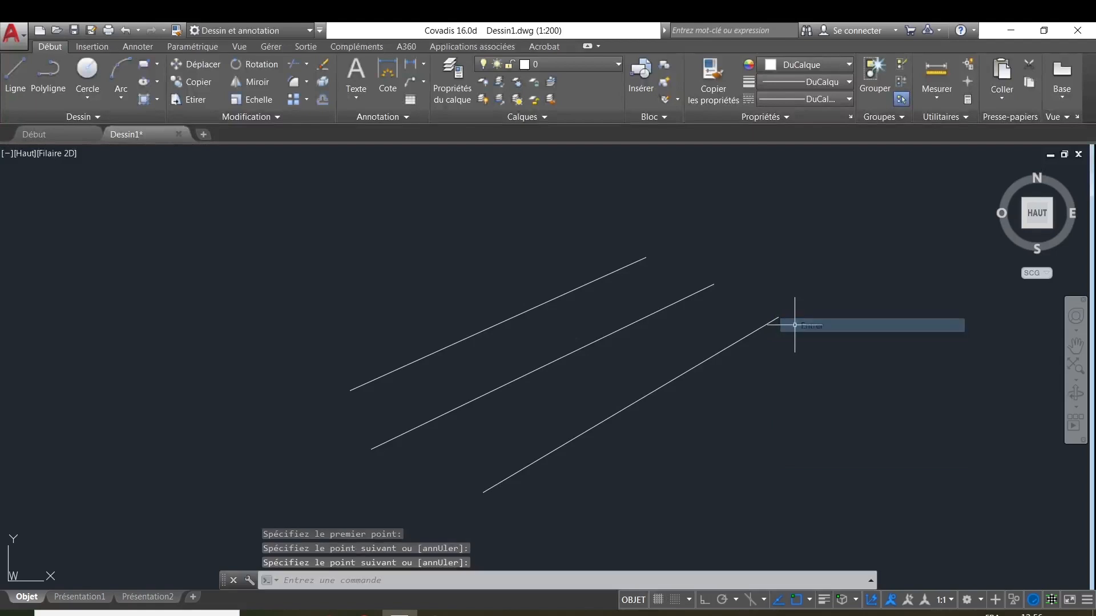
# Step: Select all three sloping lines with a crossing window and erase them
pyautogui.click(710, 438)
pyautogui.click(505, 281)
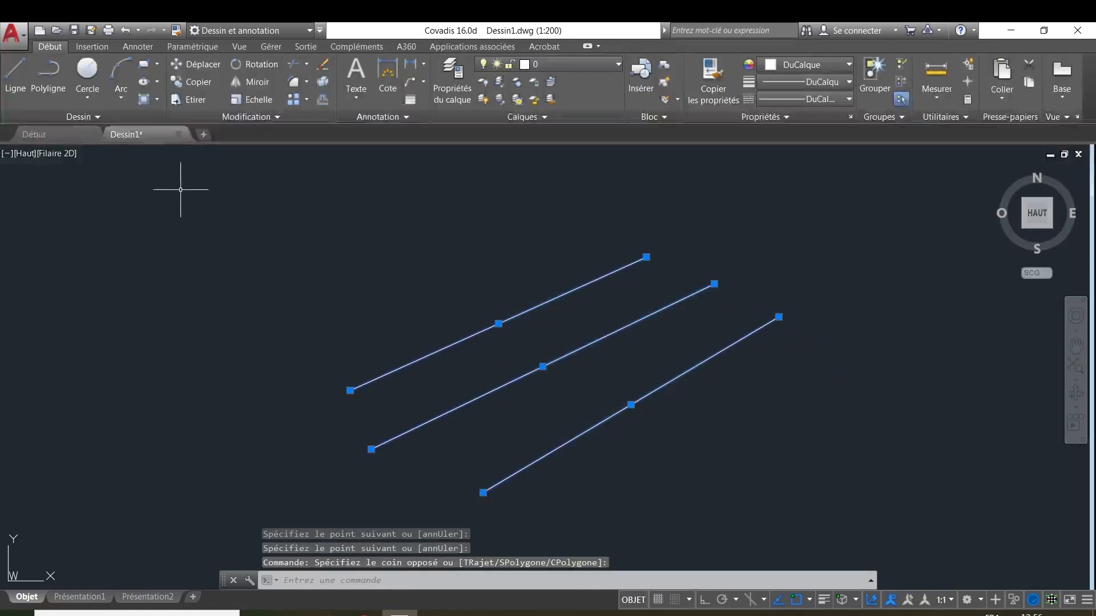
pyautogui.click(322, 65)
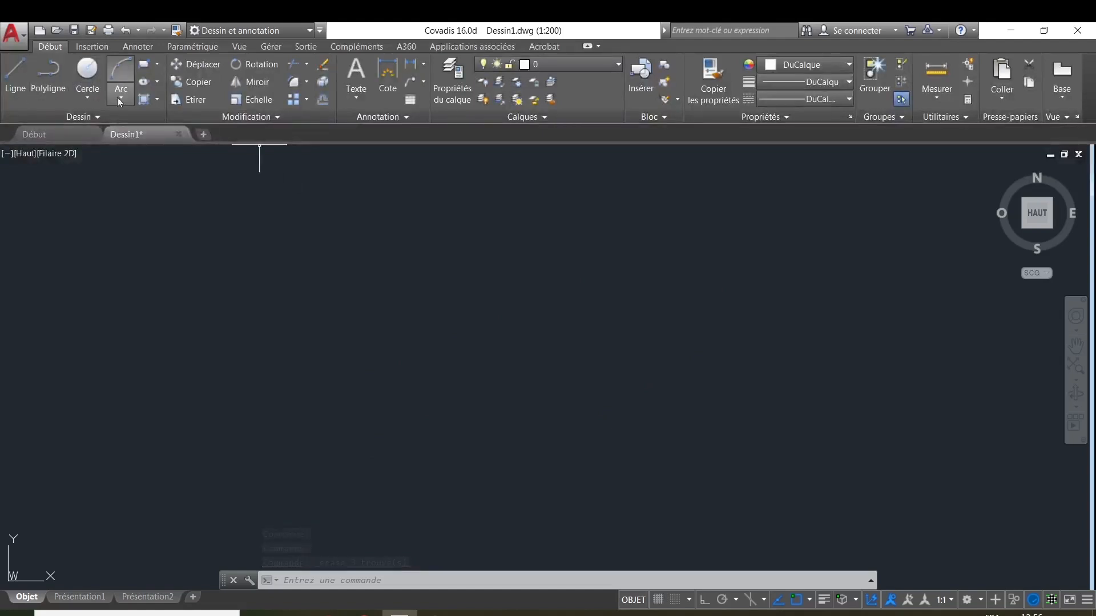
pyautogui.click(99, 114)
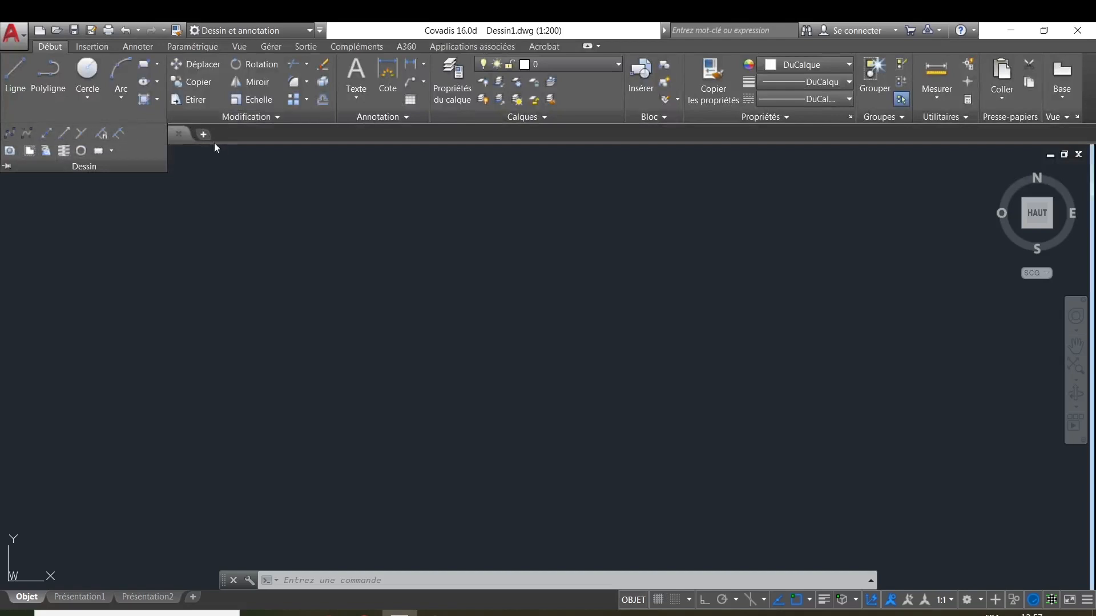
pyautogui.click(224, 165)
pyautogui.click(193, 182)
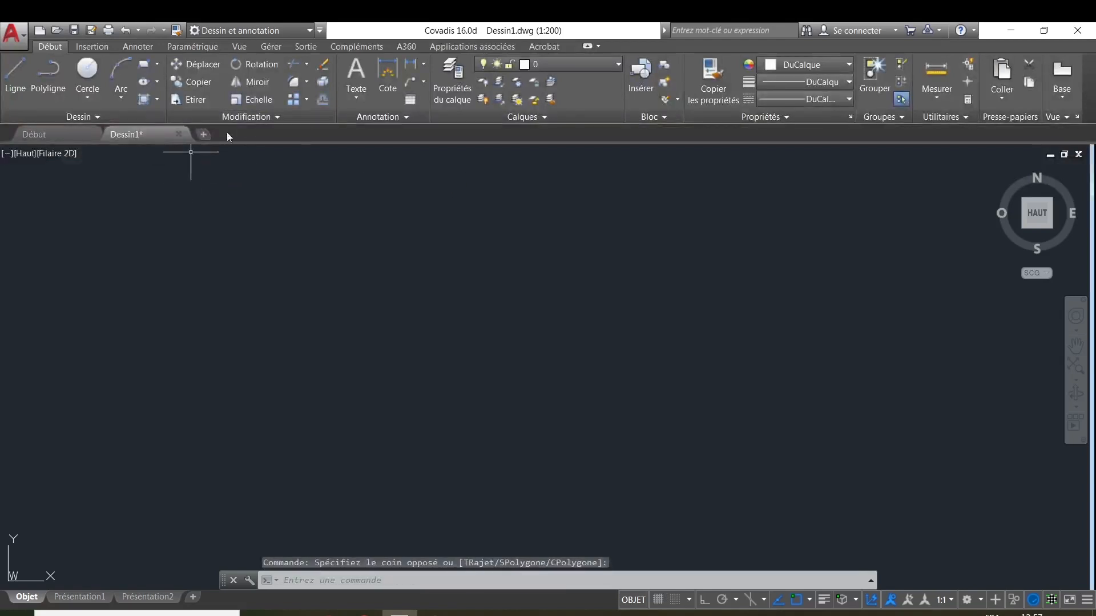
pyautogui.click(258, 118)
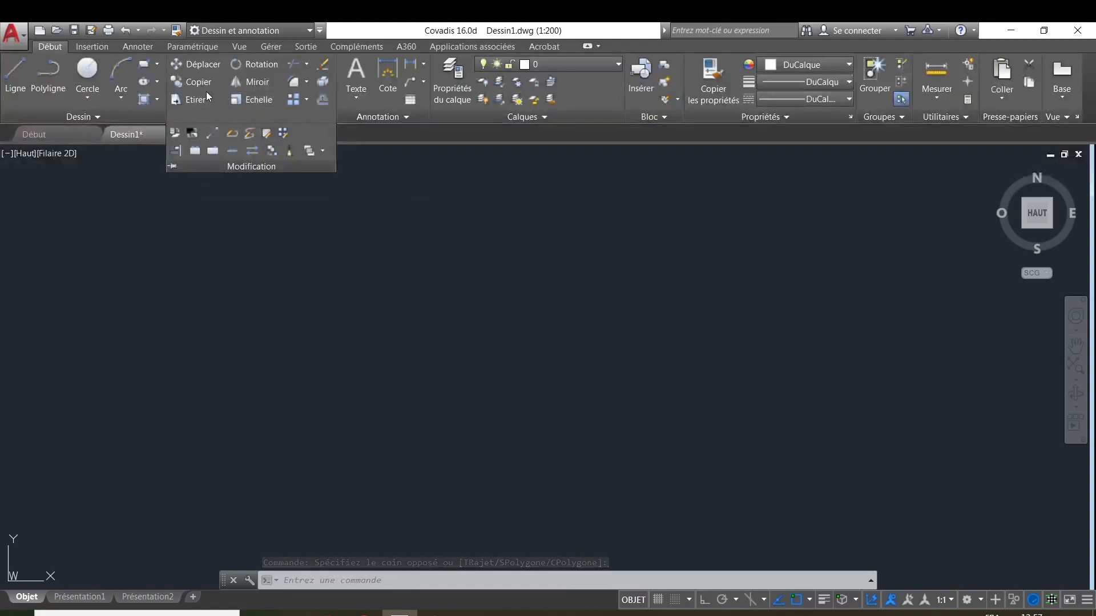
pyautogui.click(180, 165)
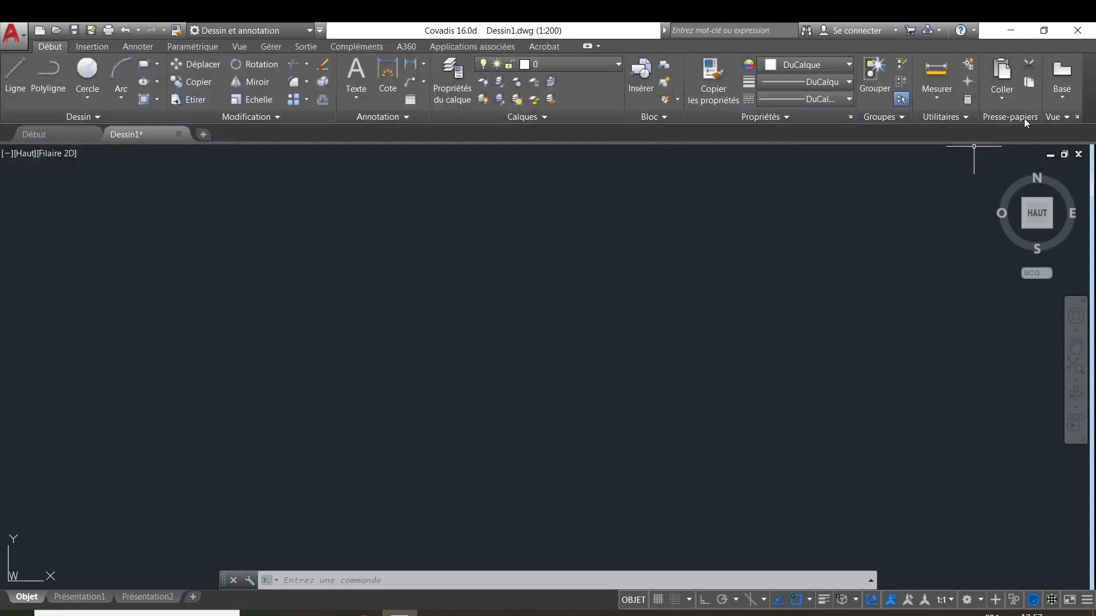
pyautogui.click(1067, 117)
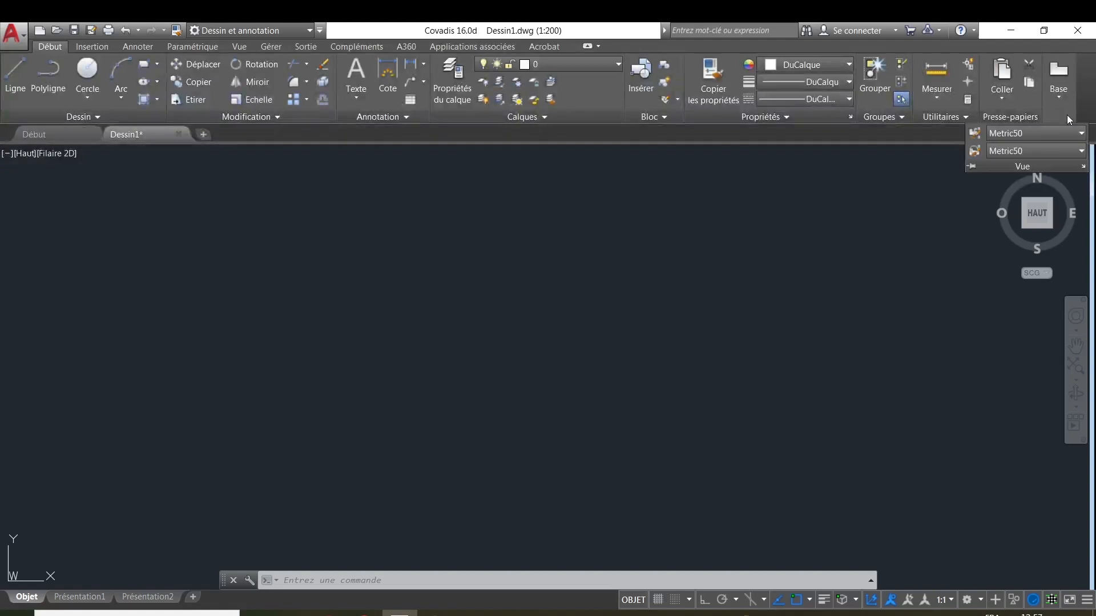
pyautogui.click(907, 226)
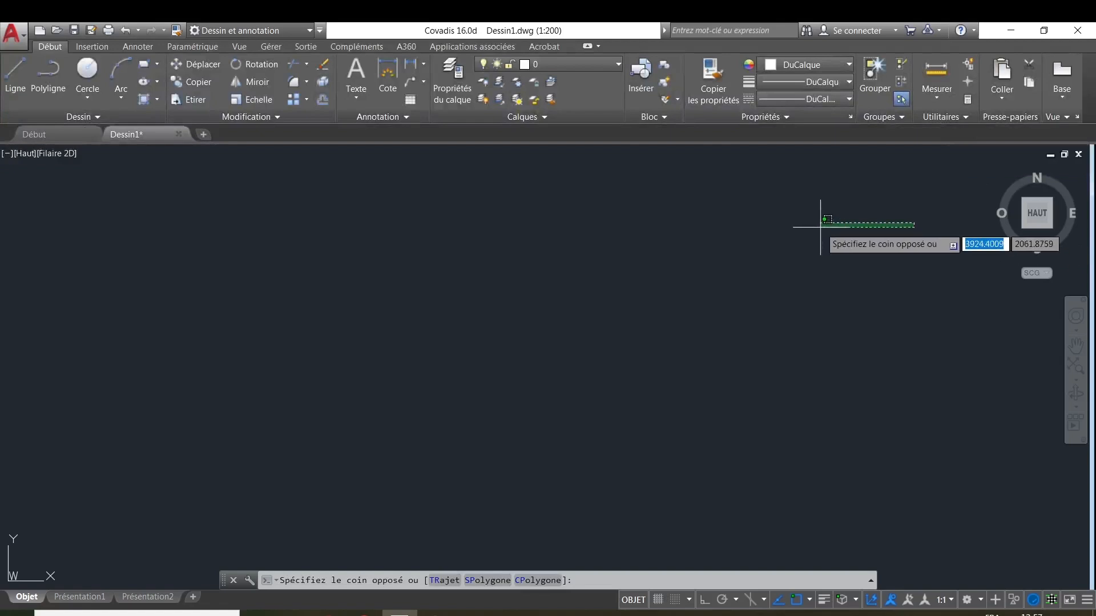
pyautogui.click(773, 225)
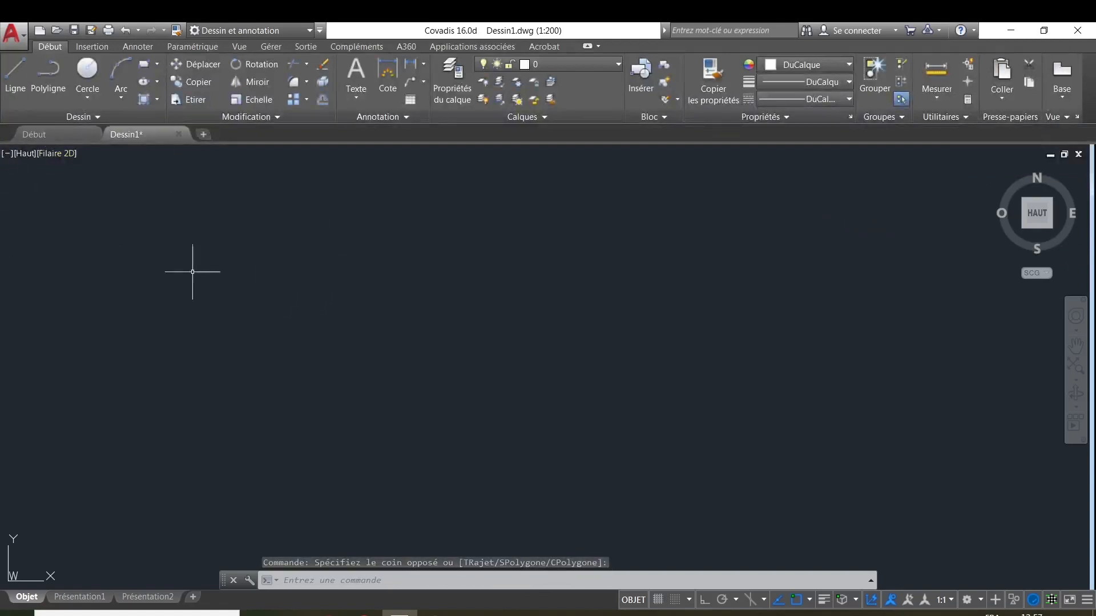
# Step: Draw an open polyline of four straight segments going up, across, down and back to the lower left
pyautogui.click(63, 97)
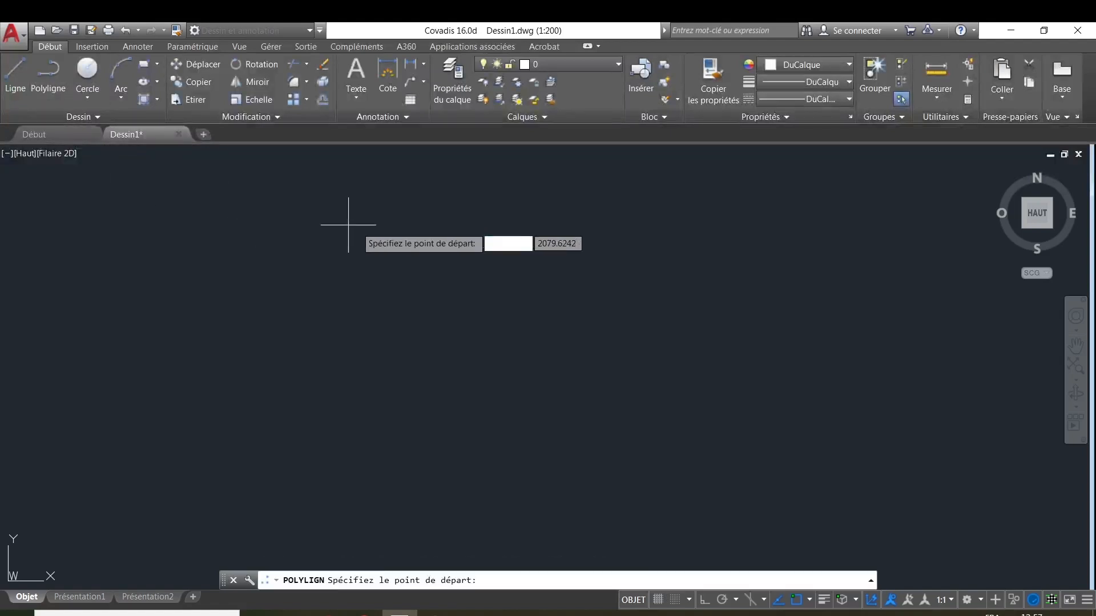
pyautogui.click(339, 308)
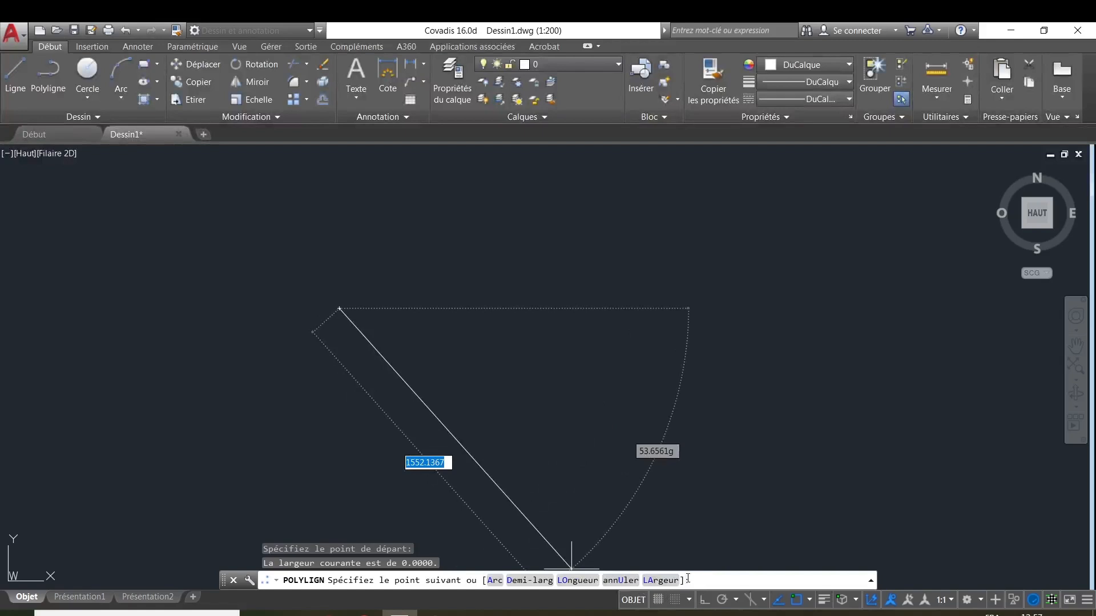
pyautogui.click(447, 199)
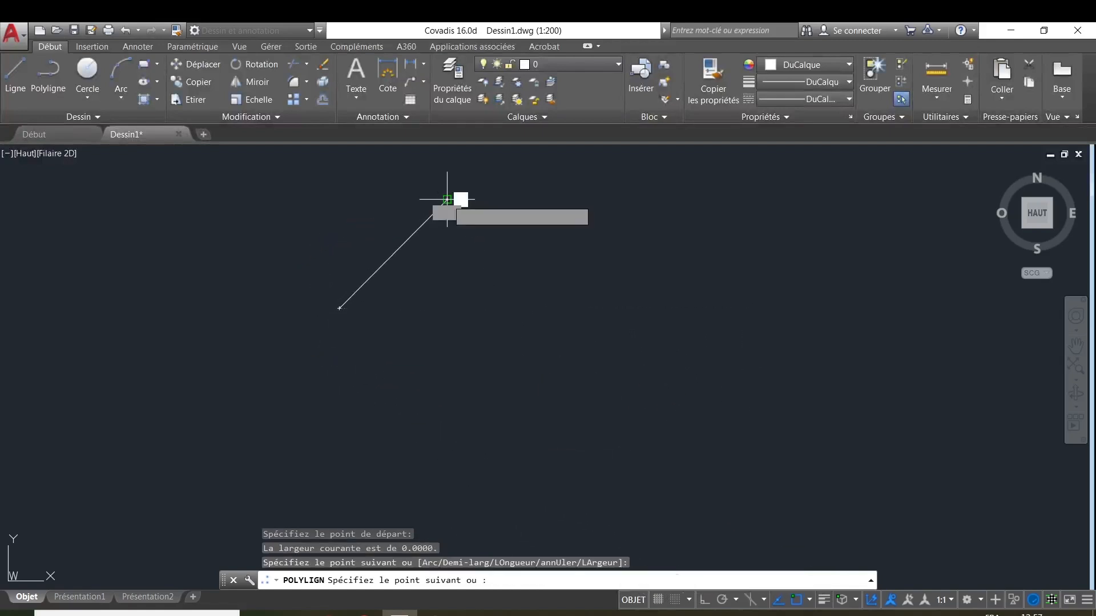
pyautogui.click(599, 252)
pyautogui.click(538, 374)
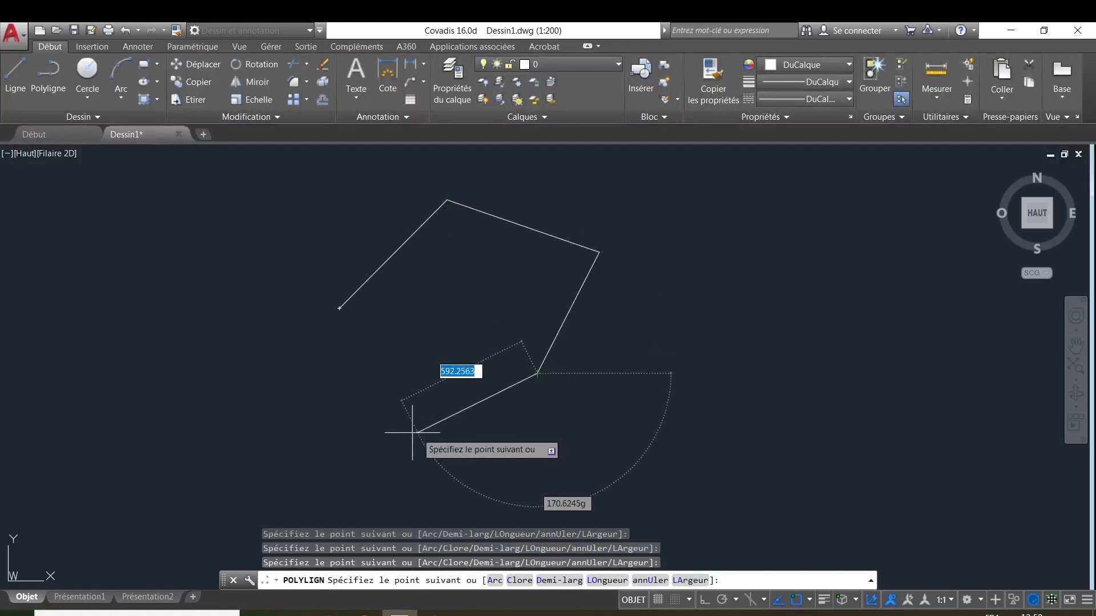
pyautogui.click(370, 436)
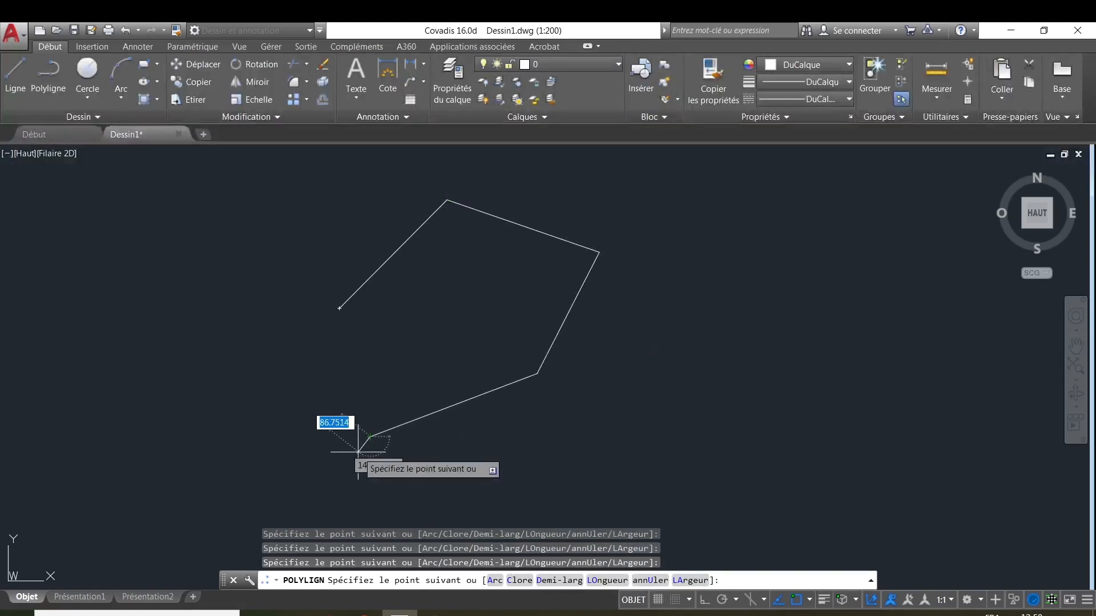
pyautogui.rightClick(358, 452)
pyautogui.click(414, 245)
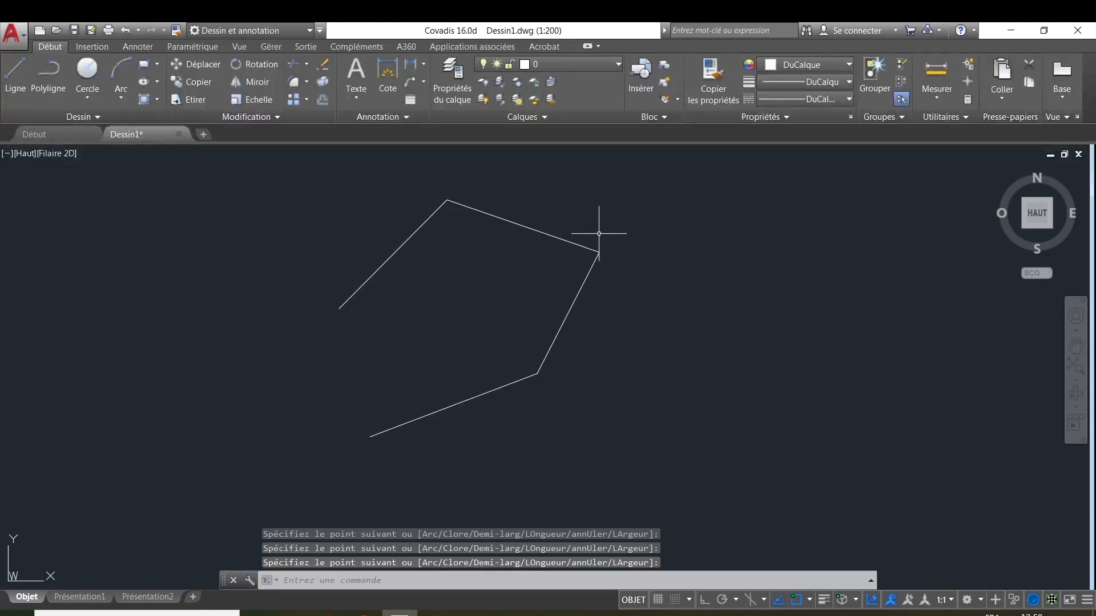
# Step: Select the whole open polyline with a crossing window and erase it
pyautogui.click(632, 201)
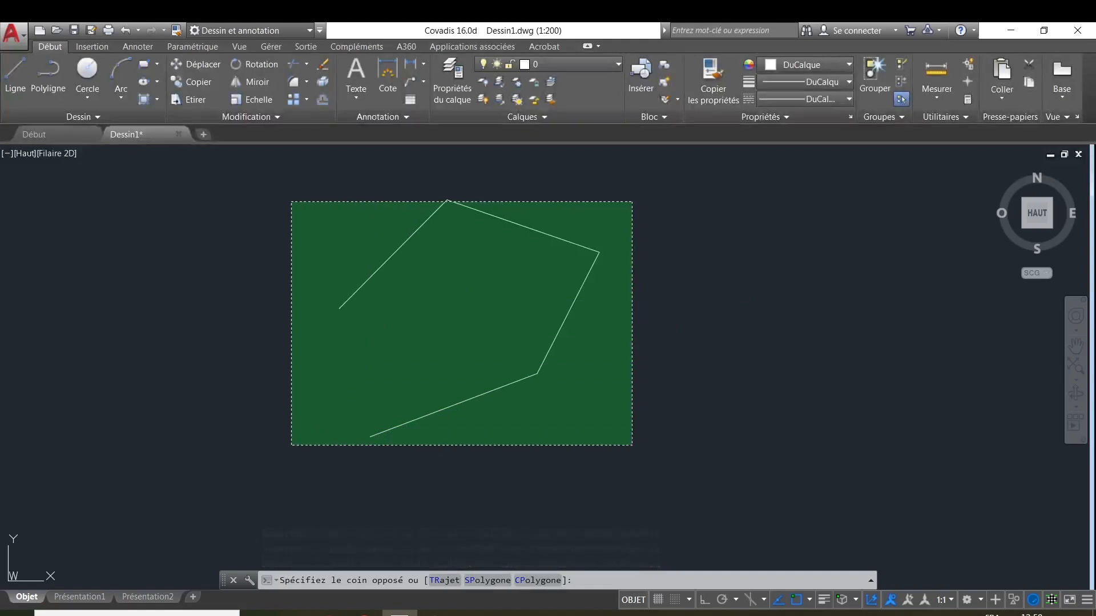
pyautogui.click(291, 445)
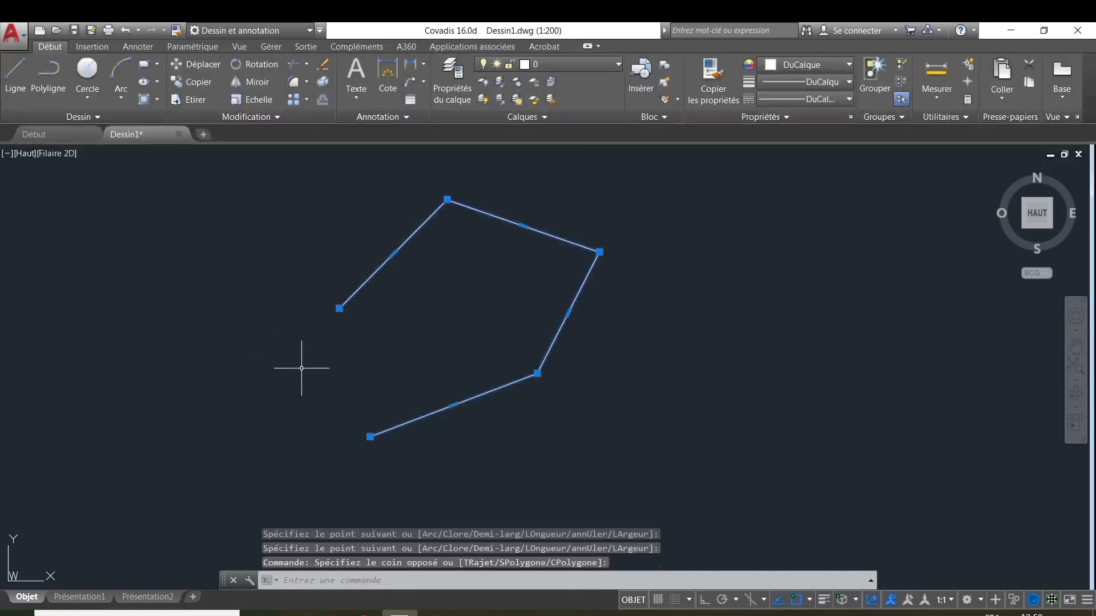
pyautogui.click(323, 64)
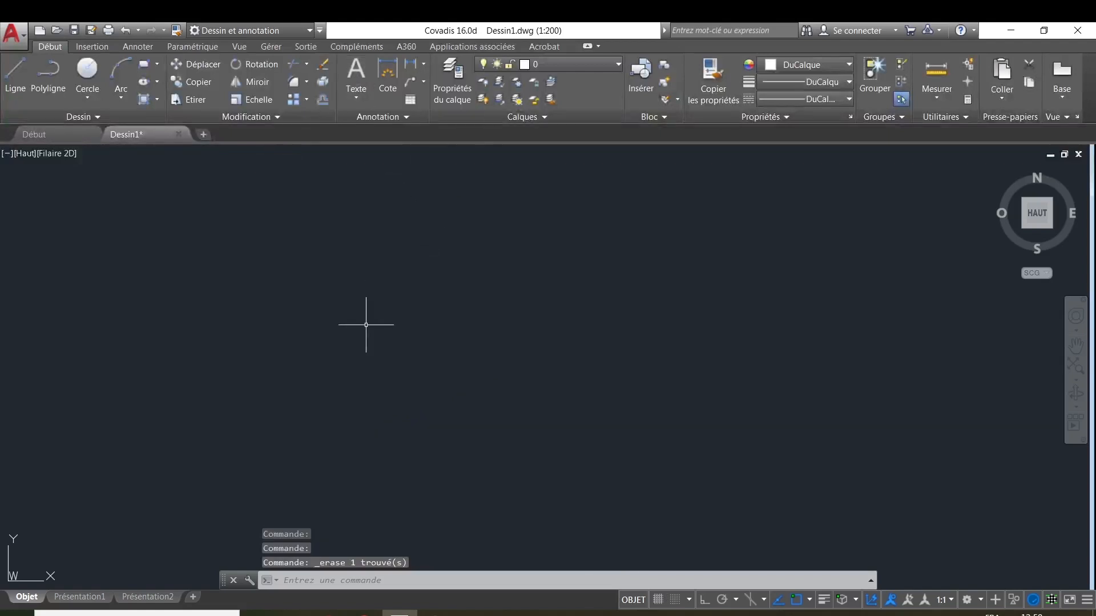
# Step: Draw a circle with a radius of about 434 in the empty drawing area and erase it
pyautogui.click(87, 72)
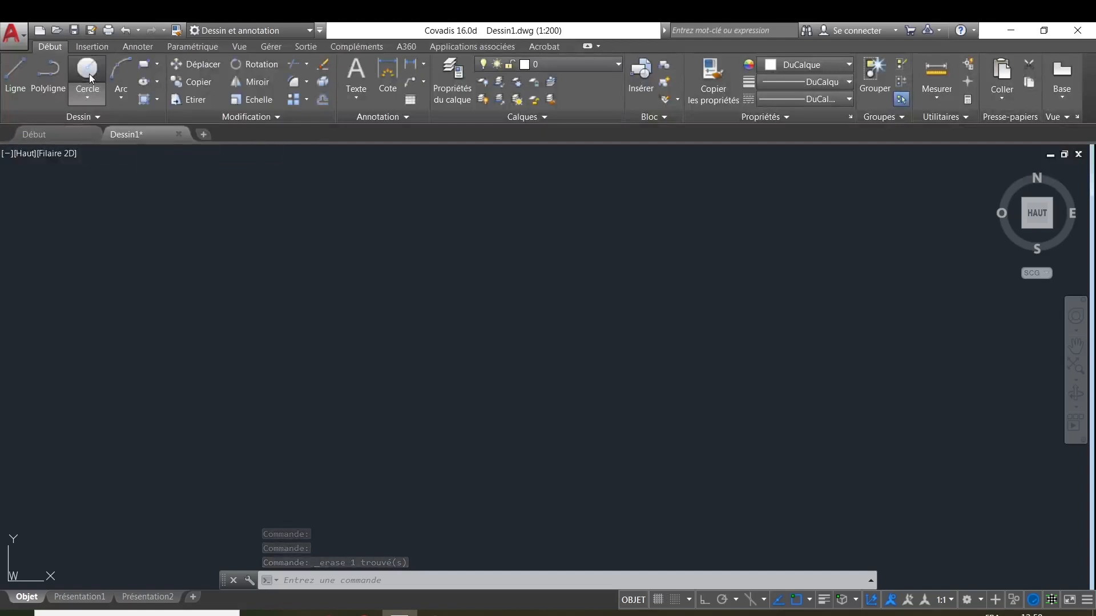
pyautogui.click(499, 366)
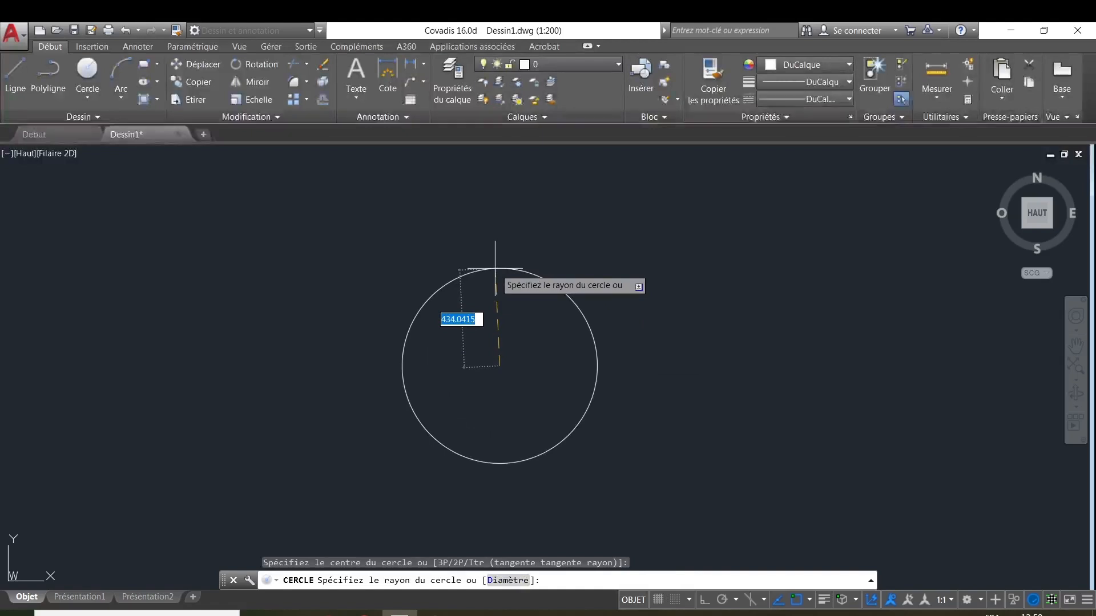
pyautogui.click(495, 268)
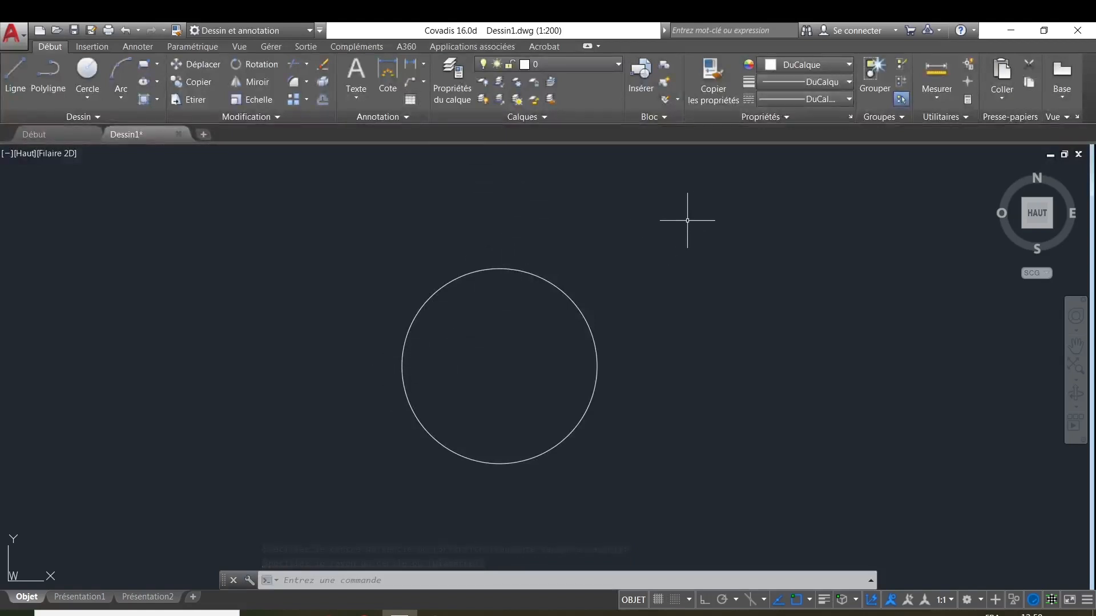
pyautogui.moveTo(687, 220)
pyautogui.mouseDown()
pyautogui.moveTo(603, 257)
pyautogui.moveTo(402, 420)
pyautogui.mouseUp()
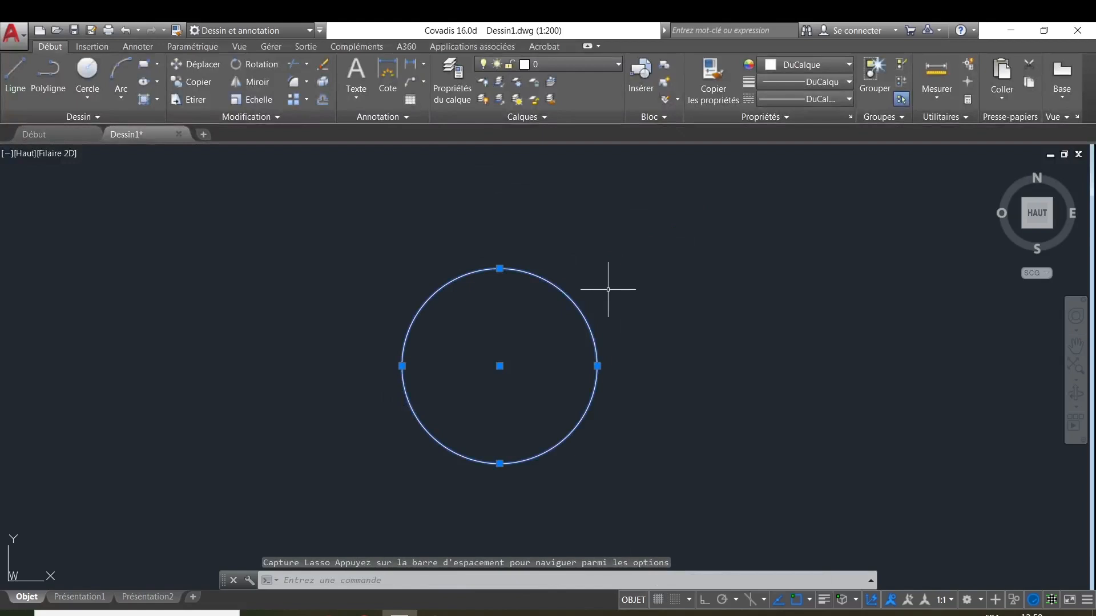
pyautogui.click(324, 65)
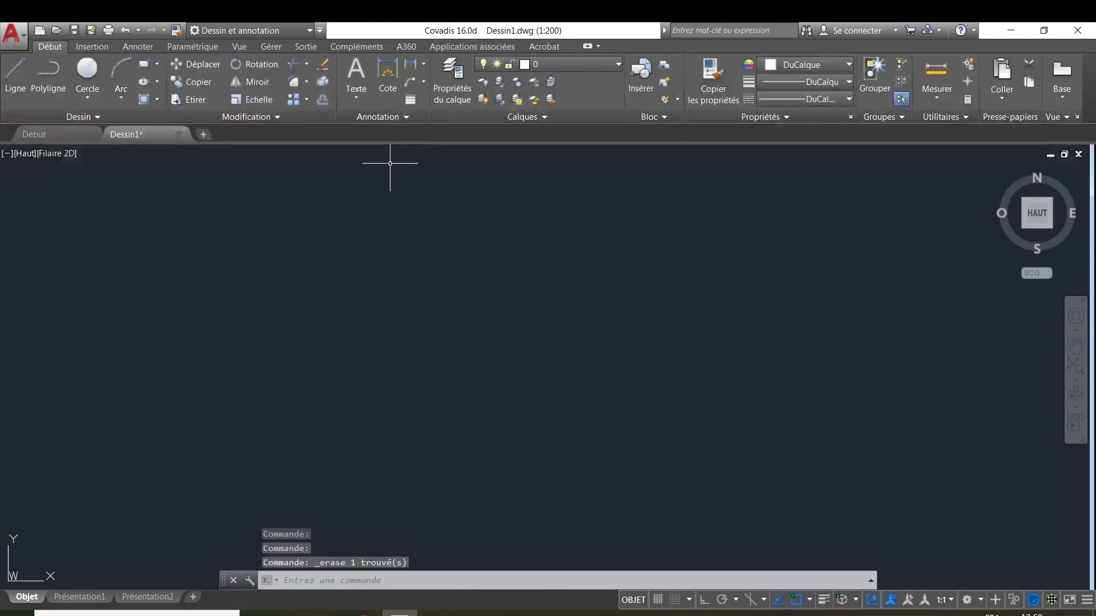
# Step: Draw a circle with a radius of about 476, select it with a crossing window and erase it
pyautogui.click(87, 77)
pyautogui.click(492, 348)
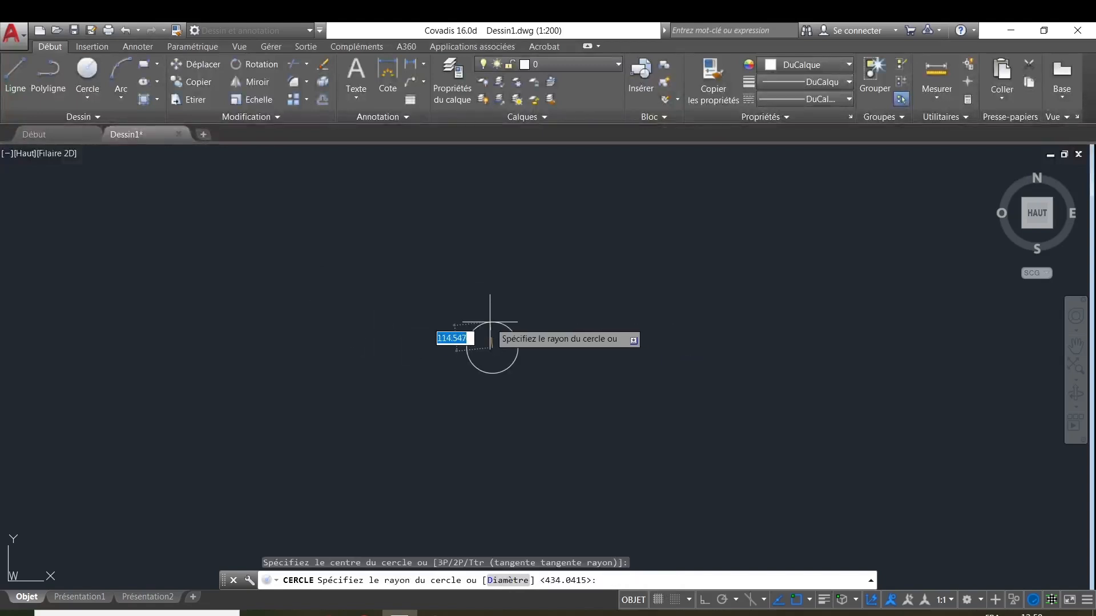
pyautogui.click(502, 241)
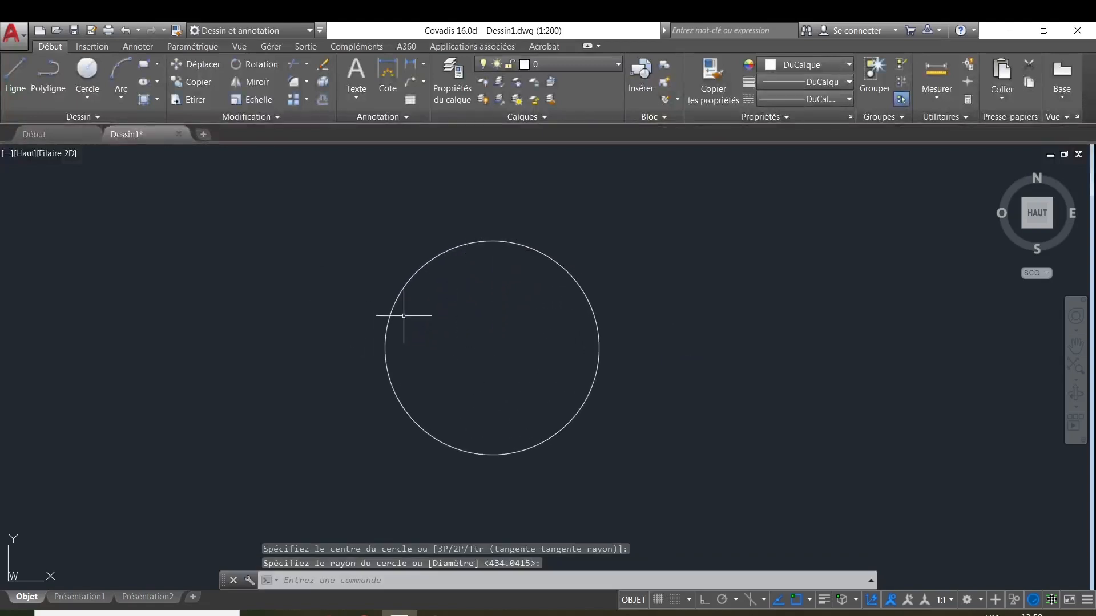
pyautogui.click(706, 200)
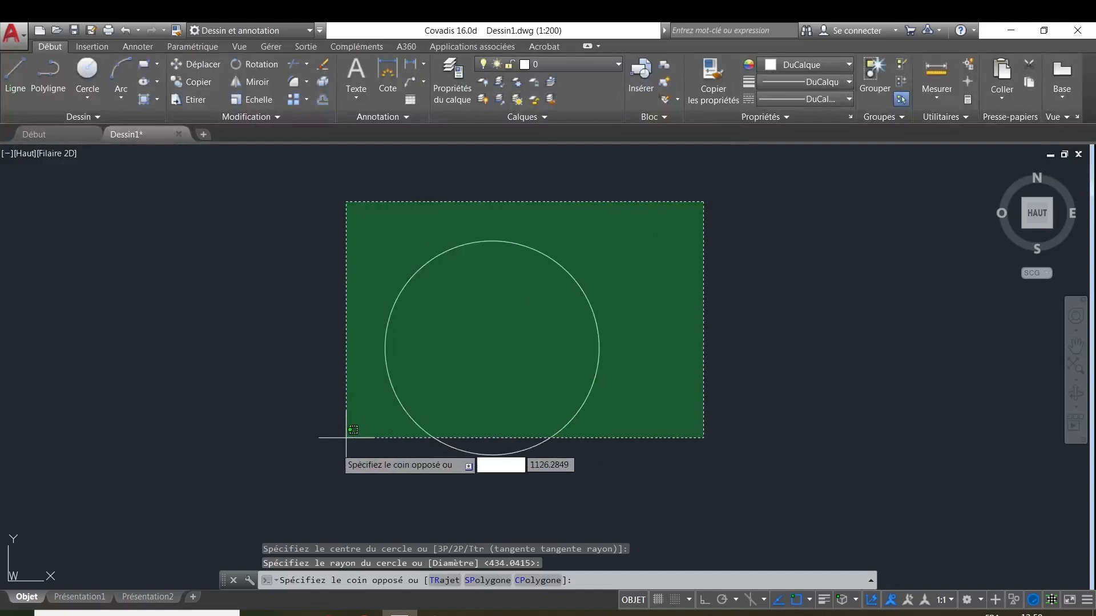
pyautogui.click(333, 424)
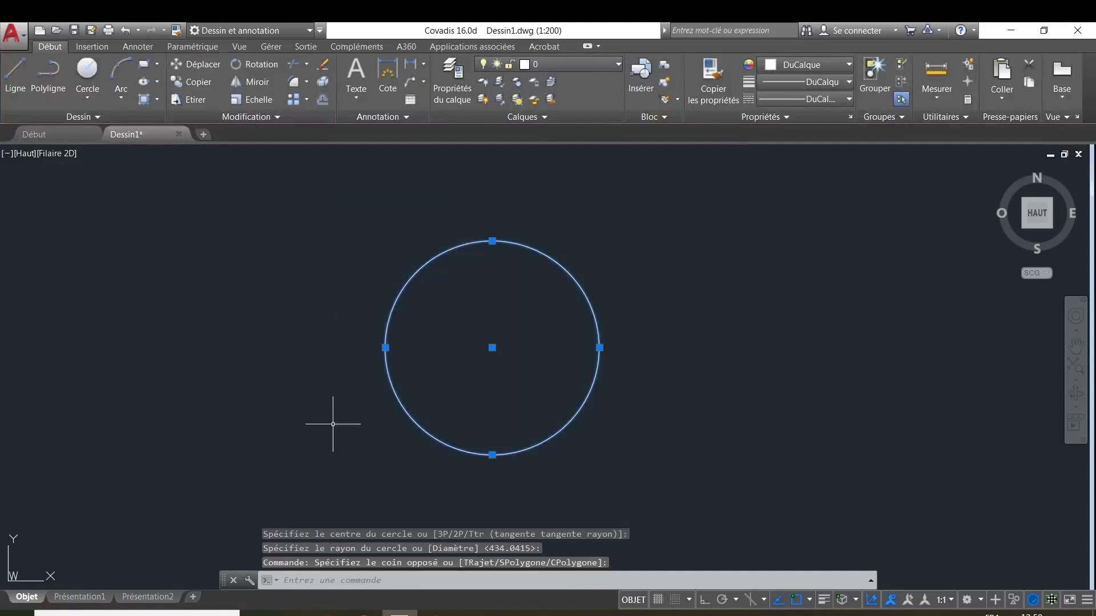
pyautogui.click(323, 66)
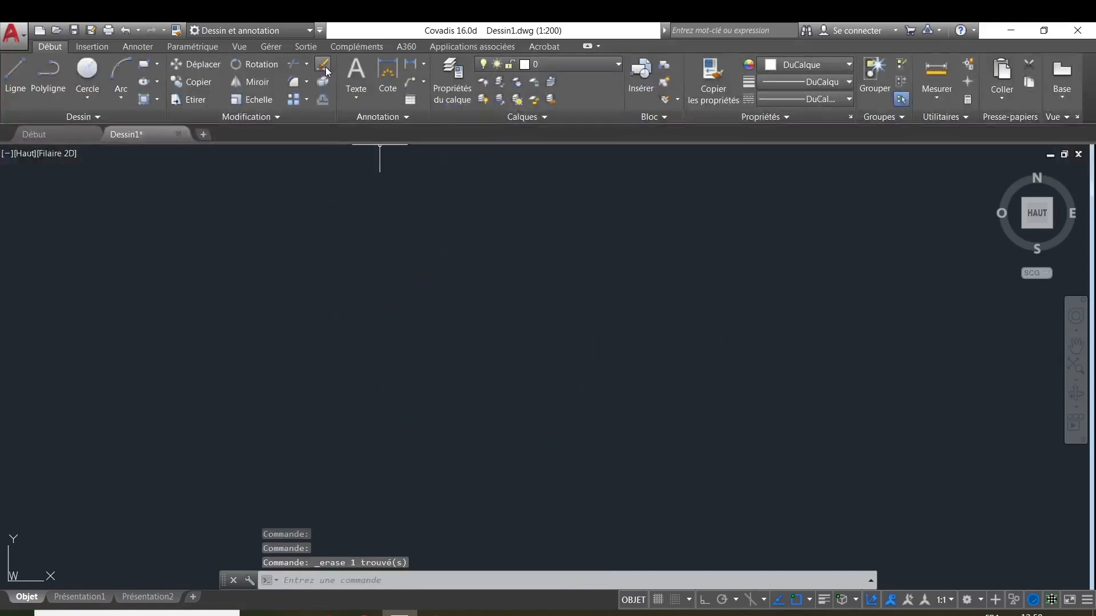
pyautogui.click(157, 65)
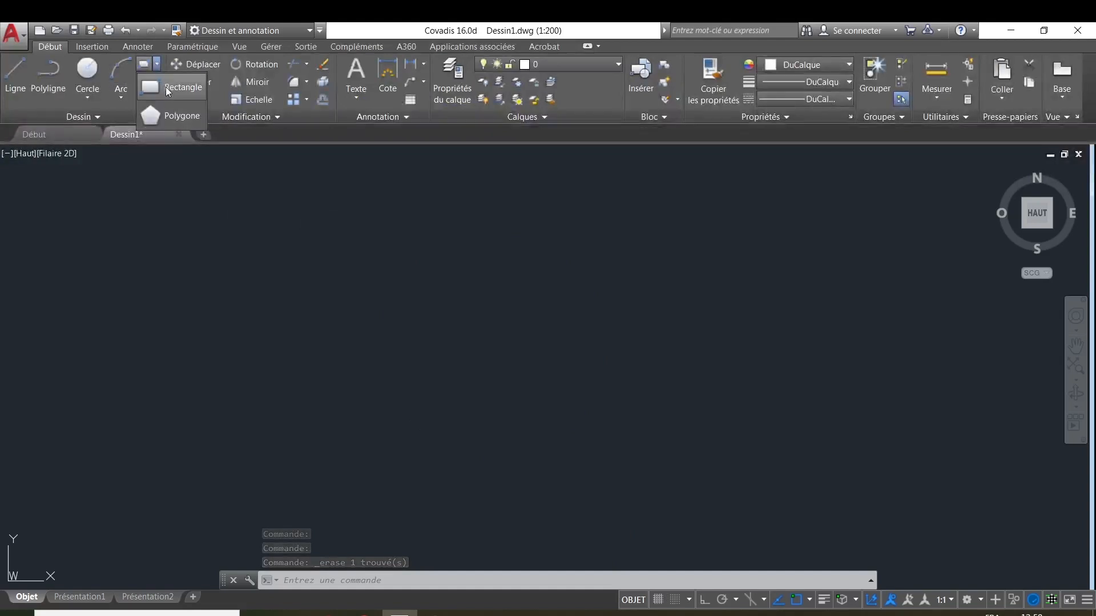
pyautogui.click(108, 112)
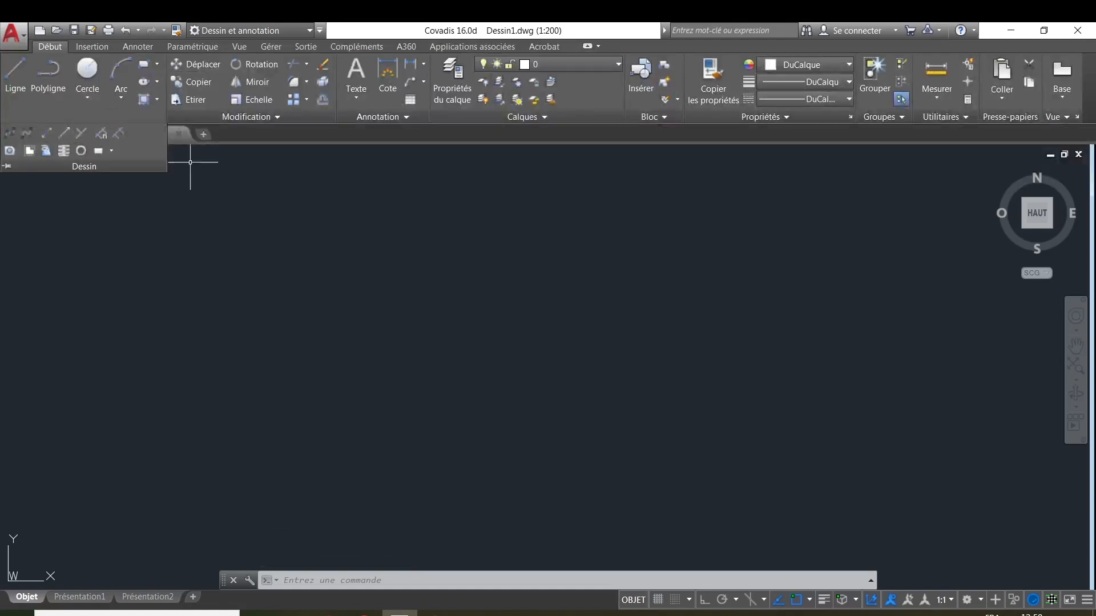
pyautogui.click(157, 238)
pyautogui.click(129, 262)
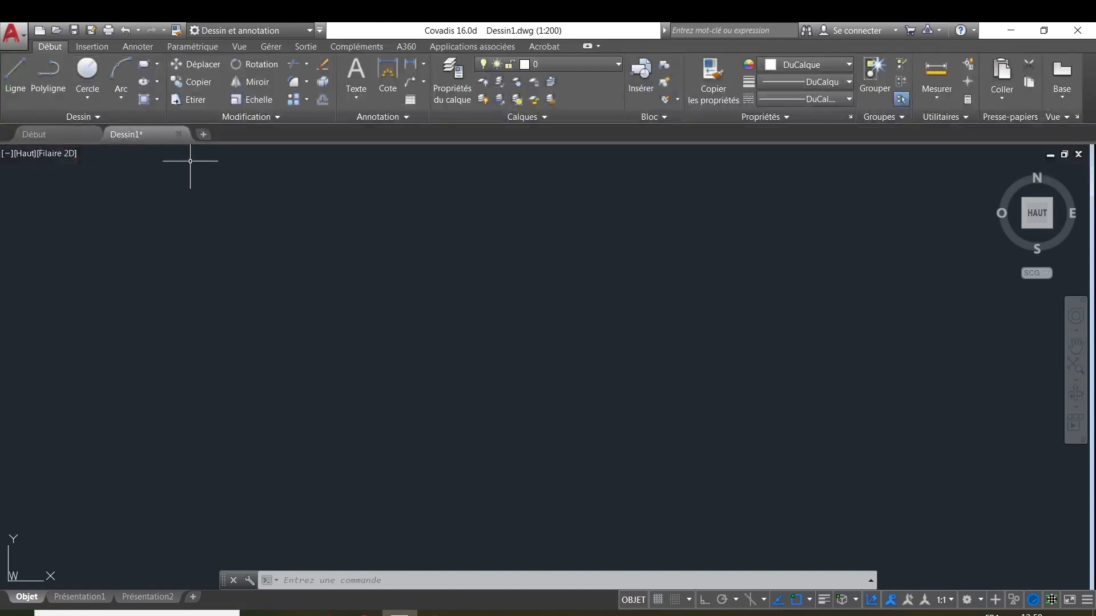
pyautogui.click(157, 101)
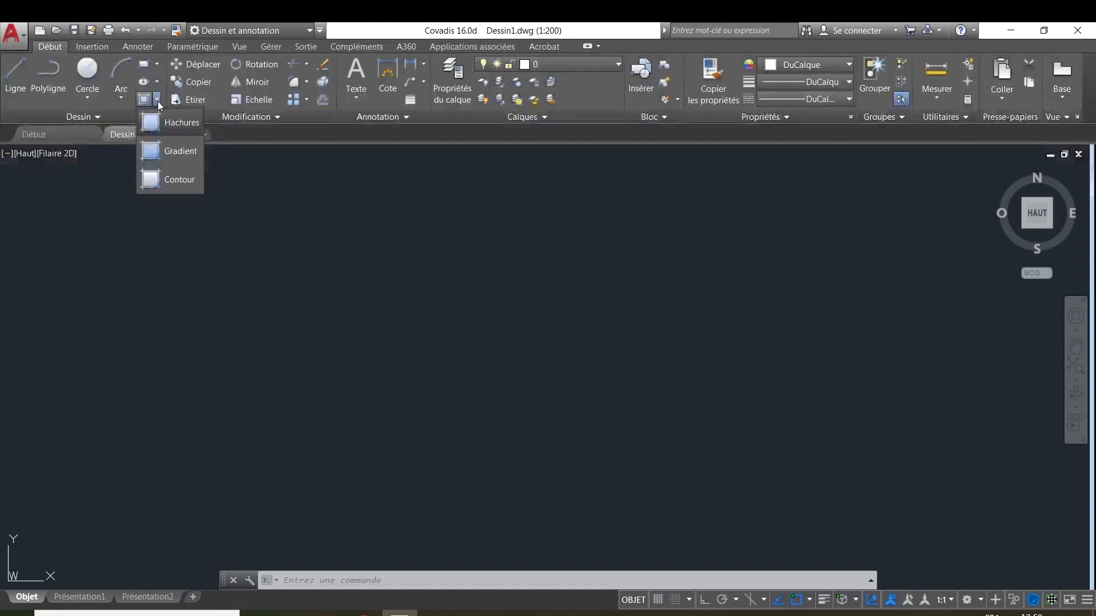
pyautogui.click(157, 101)
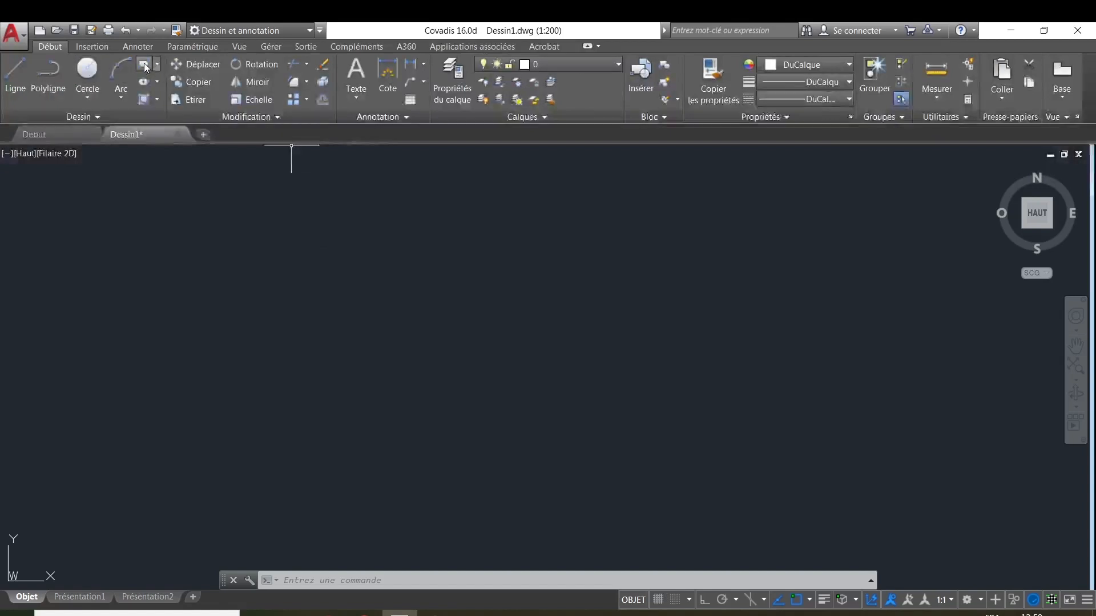
# Step: Draw a rectangle by two opposite corners in the empty drawing area and erase it
pyautogui.click(247, 278)
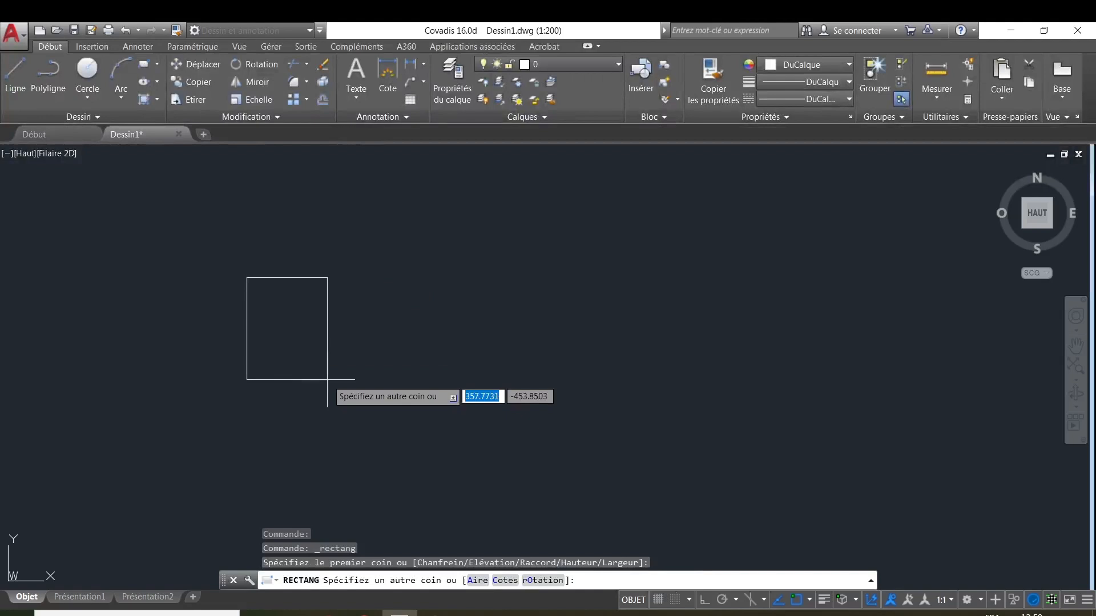
pyautogui.click(462, 408)
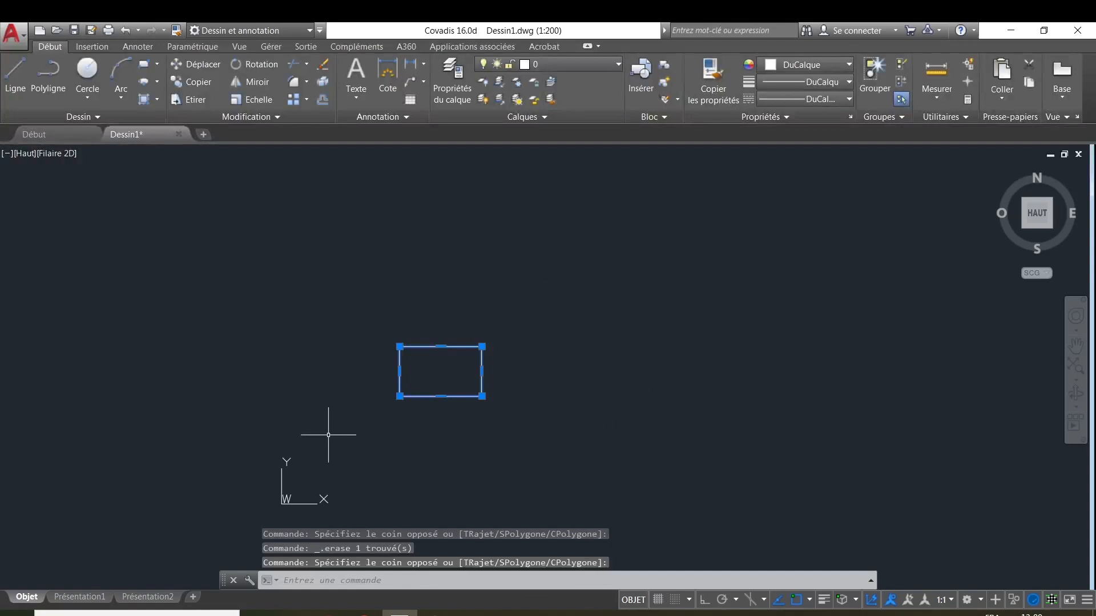
pyautogui.press('Delete')
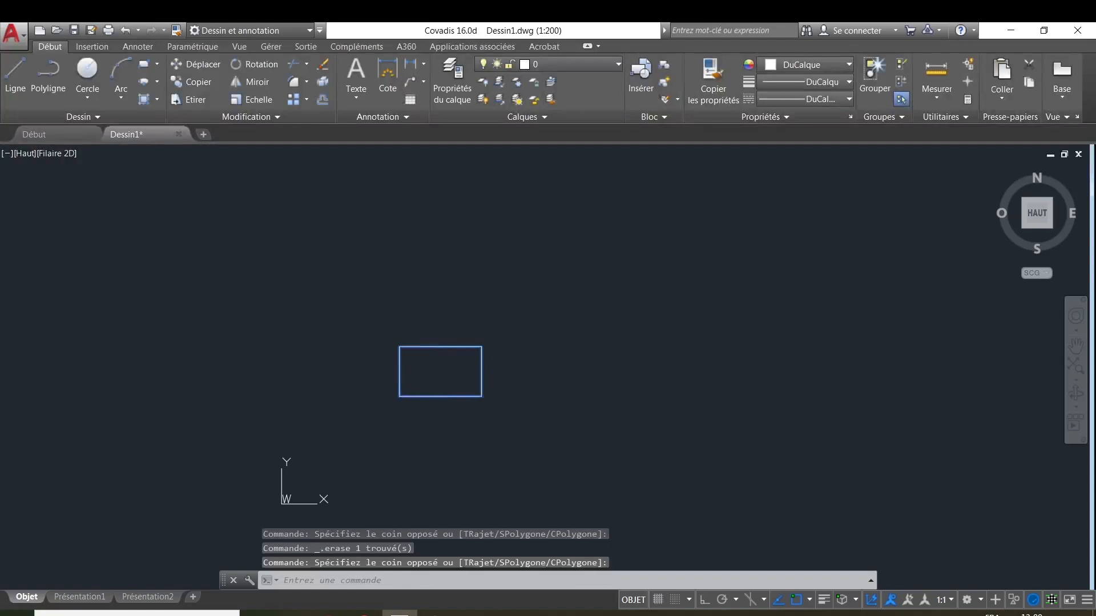
pyautogui.scroll(3, 393, 485)
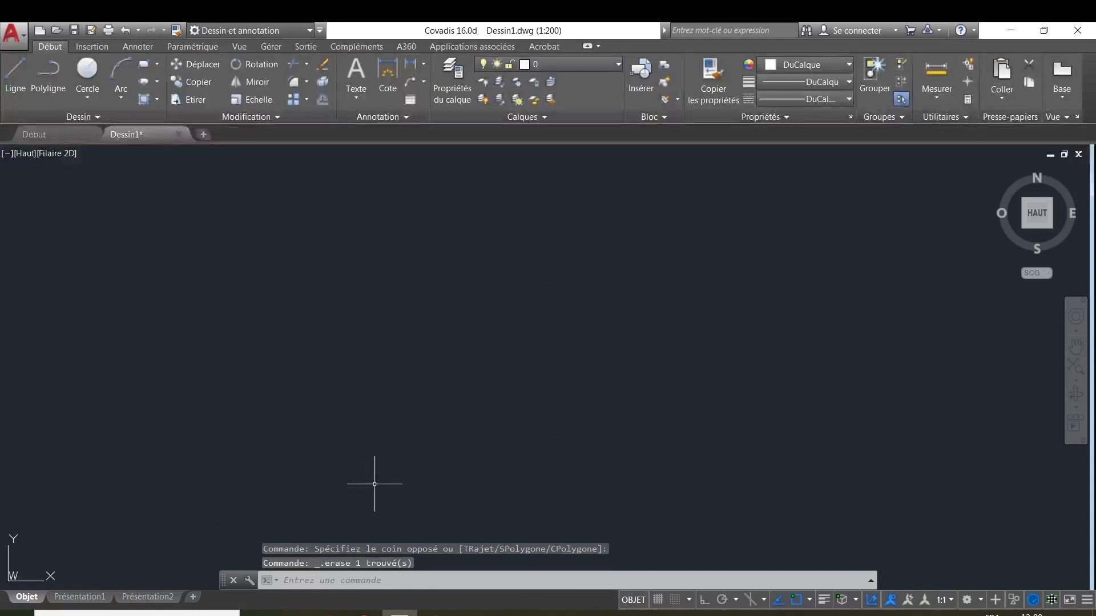
# Step: Draw a slightly wider-than-tall rectangle by two opposite corners, leaving free space to its right for other shapes
pyautogui.click(157, 64)
pyautogui.click(189, 80)
pyautogui.click(272, 254)
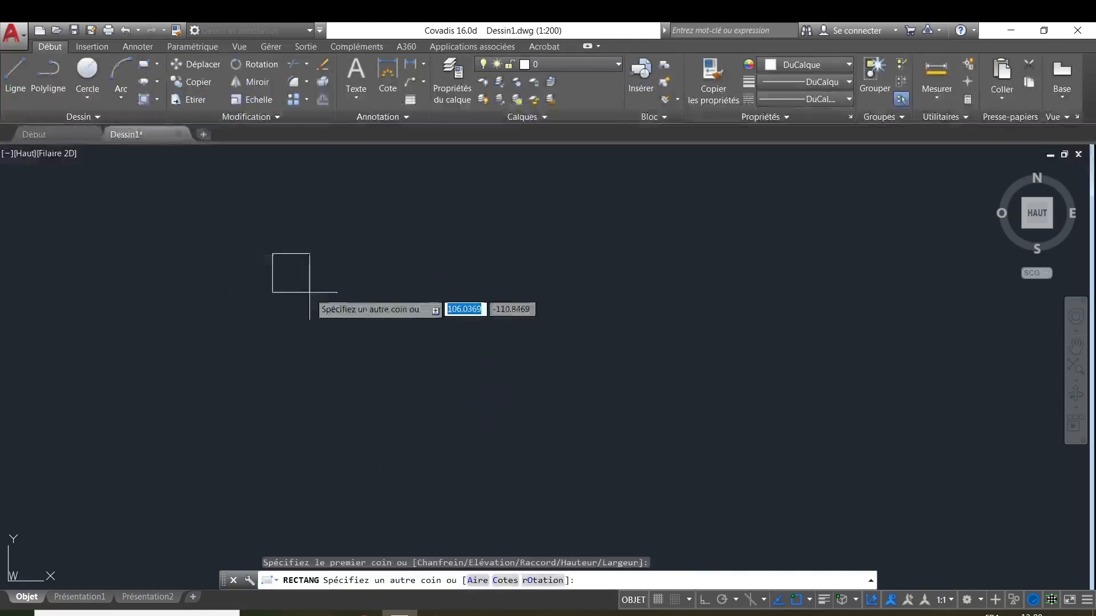
pyautogui.click(413, 372)
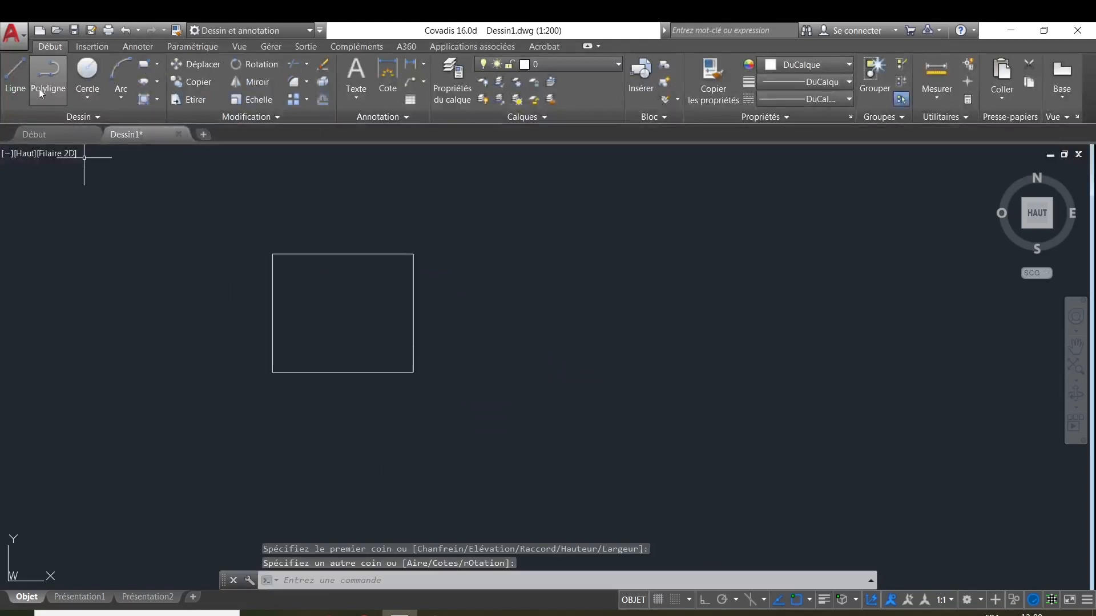
# Step: Draw a single line from below the rectangle, sloping up to the right to about the height of its upper edge
pyautogui.click(15, 72)
pyautogui.click(358, 467)
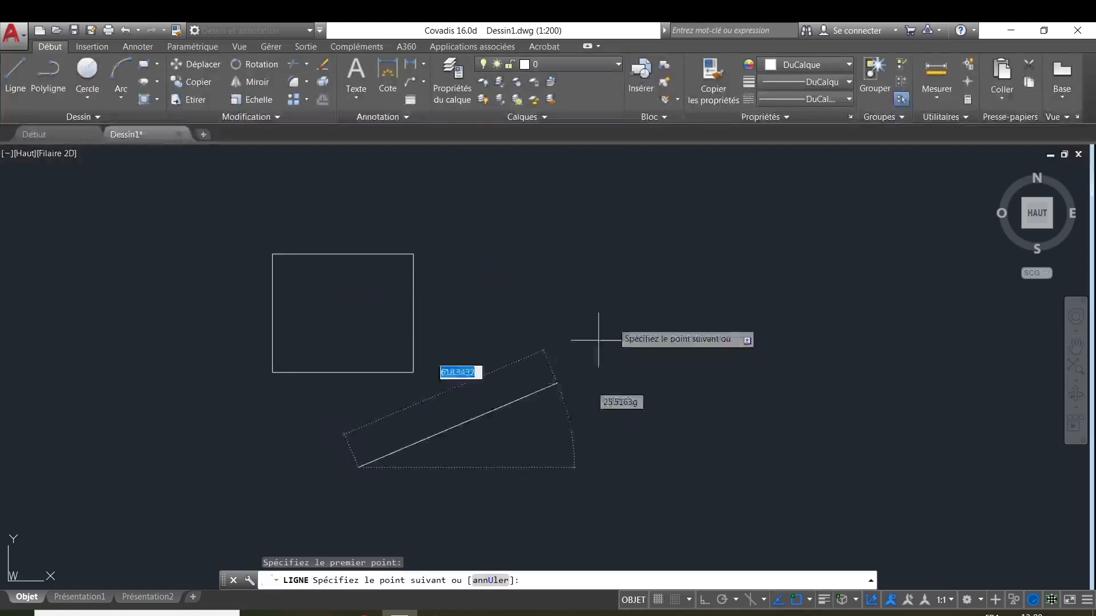
pyautogui.click(589, 258)
pyautogui.rightClick(590, 260)
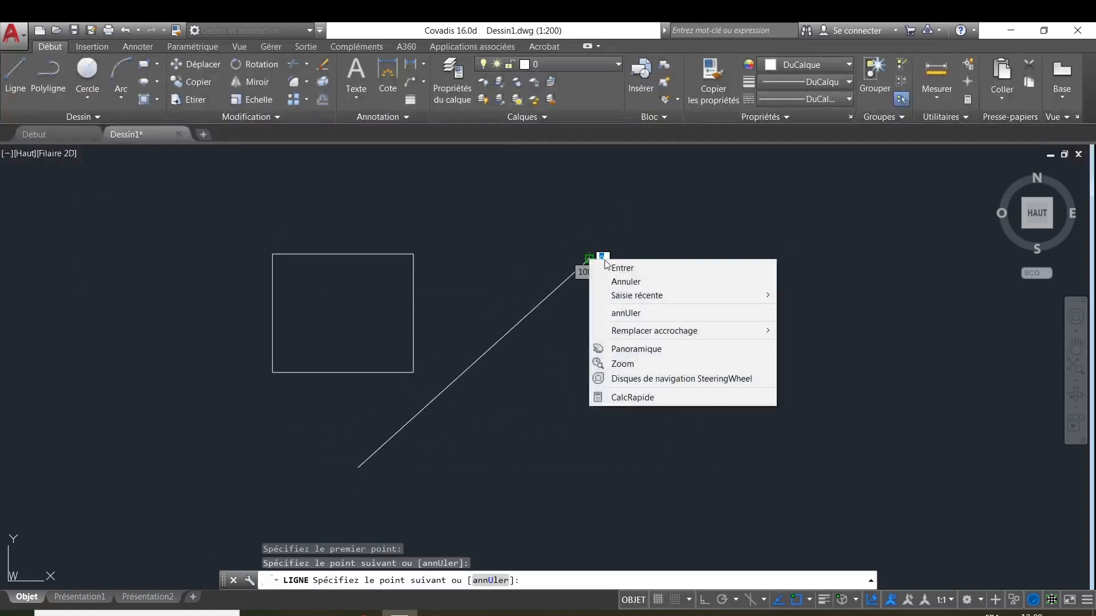
pyautogui.click(609, 268)
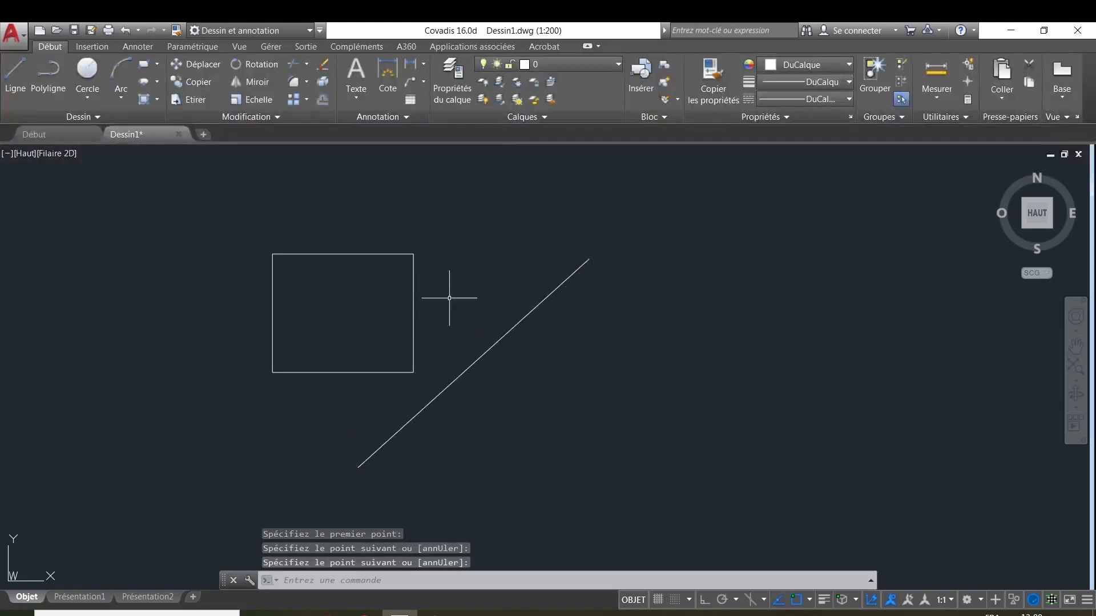
# Step: Draw a circle to the right of the sloping line, its top about level with the line's upper end
pyautogui.click(86, 71)
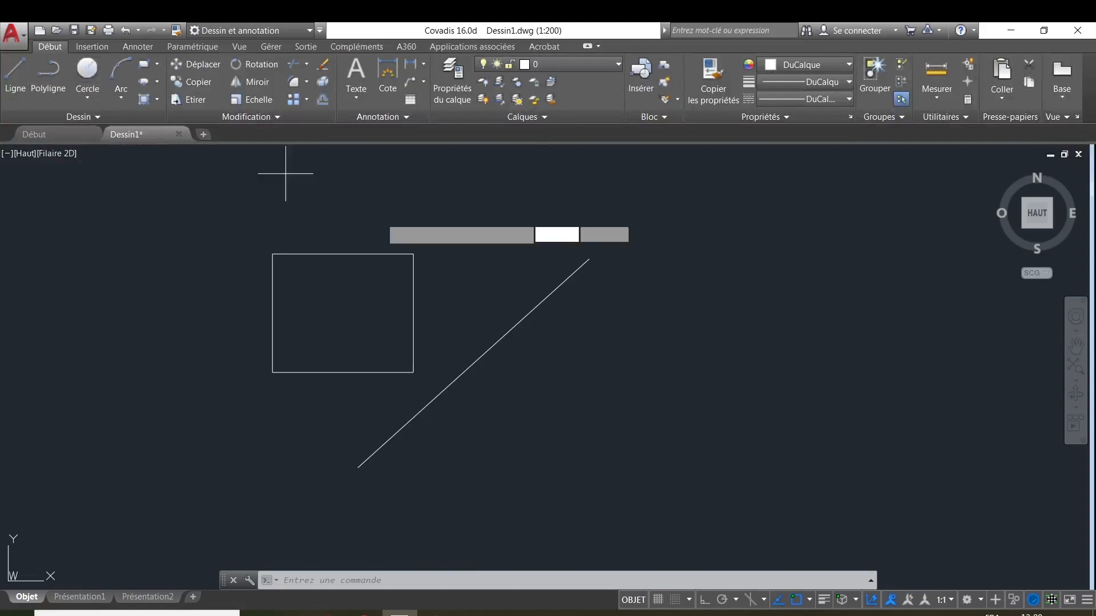
pyautogui.click(732, 367)
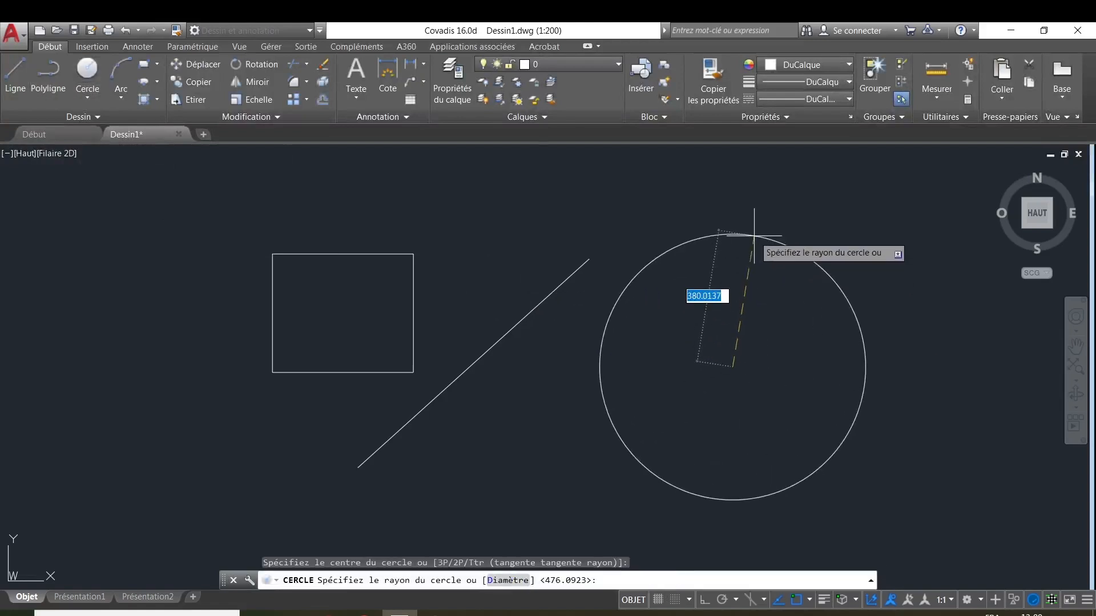
pyautogui.click(762, 263)
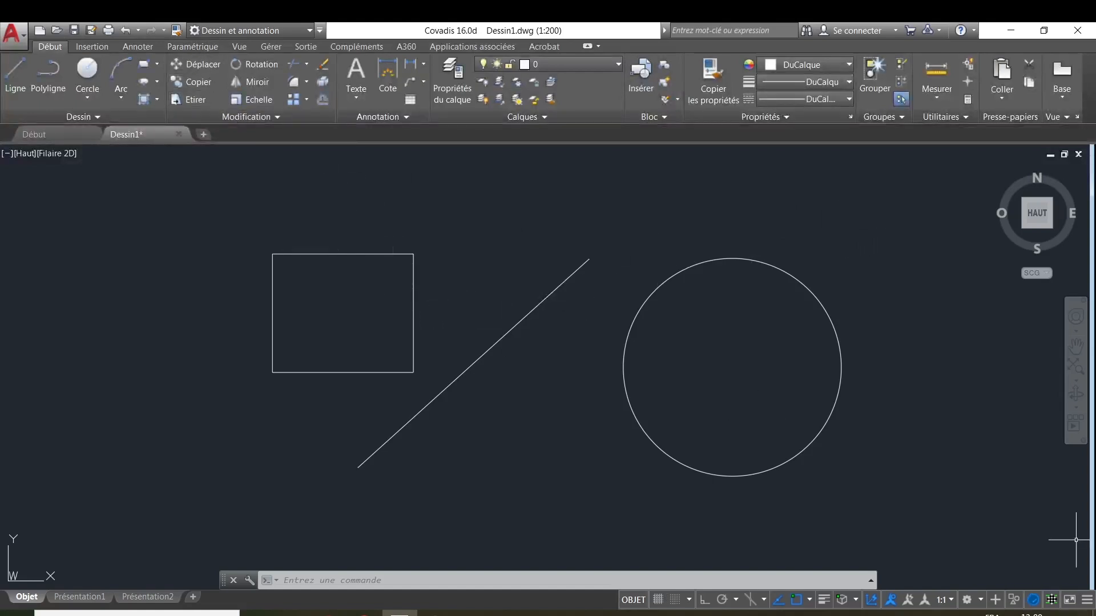
# Step: Move the rectangle well to the left and slightly up, using its upper-right corner as the base point
pyautogui.click(306, 225)
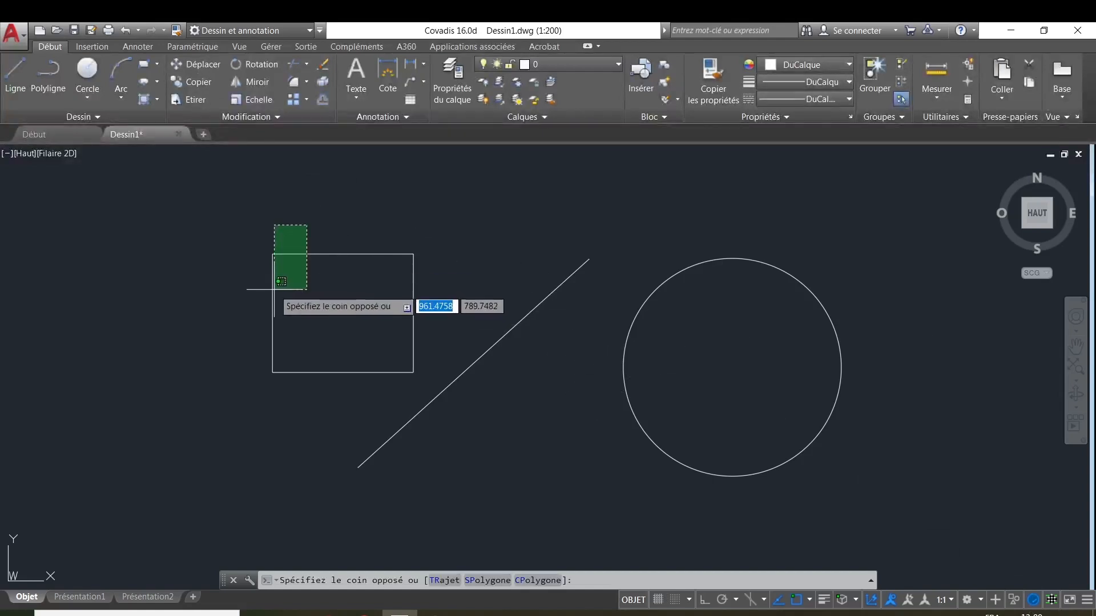
pyautogui.click(225, 381)
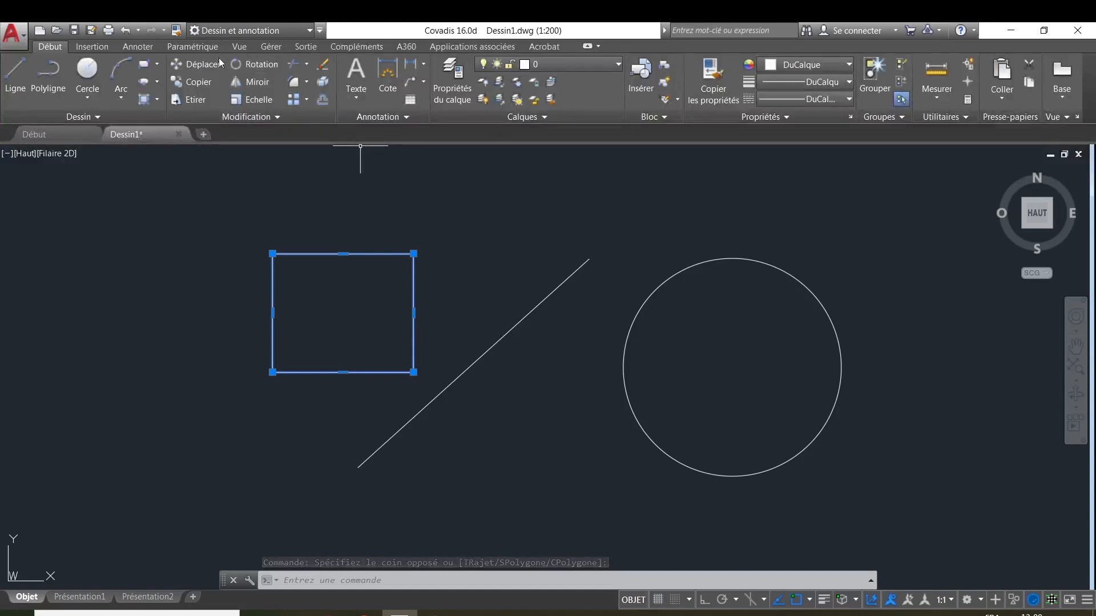
pyautogui.click(203, 67)
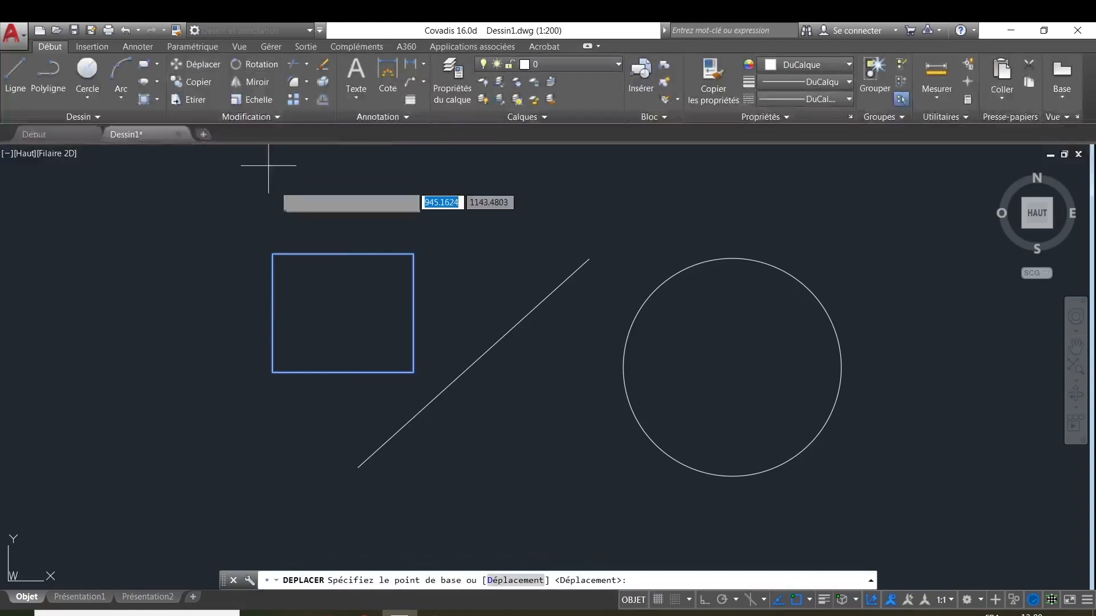
pyautogui.click(413, 254)
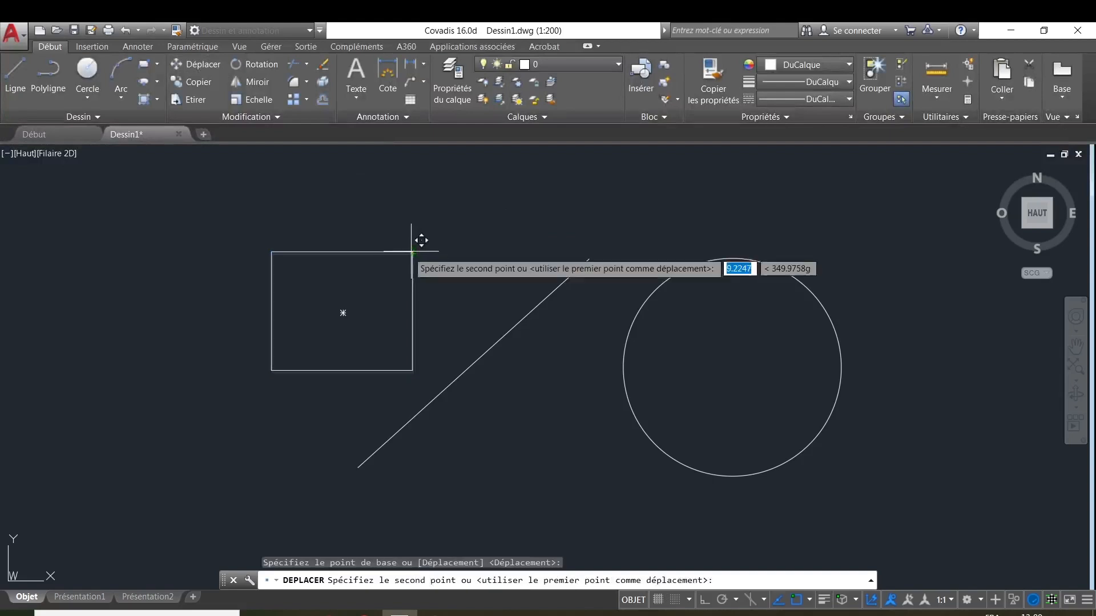
pyautogui.click(170, 218)
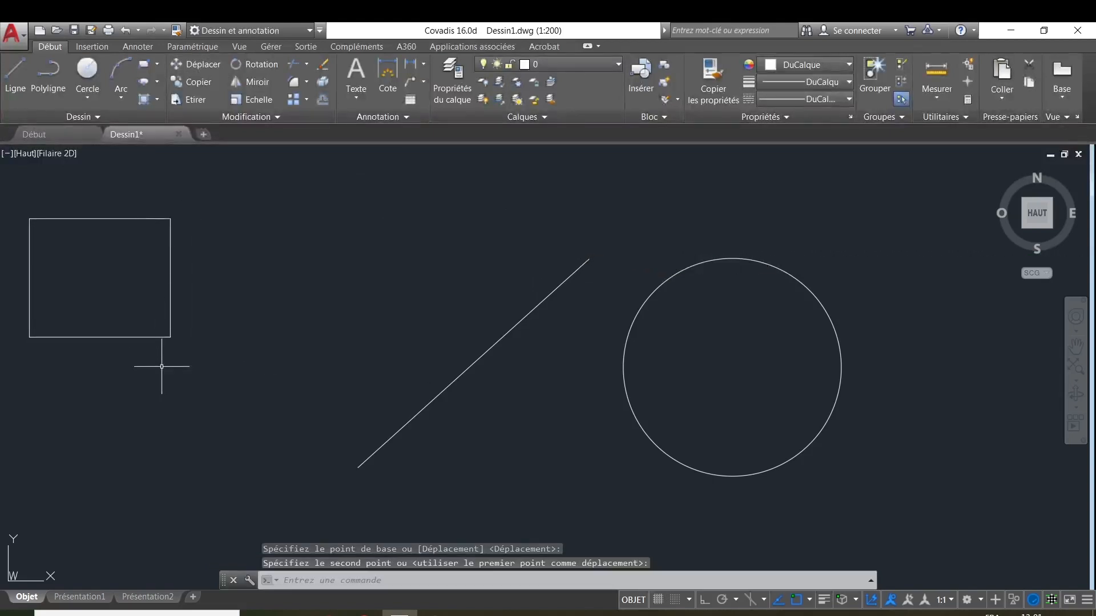
# Step: Move the rectangle down and slightly right by its upper-right corner, to the lower left of the sloping line
pyautogui.click(192, 260)
pyautogui.click(128, 293)
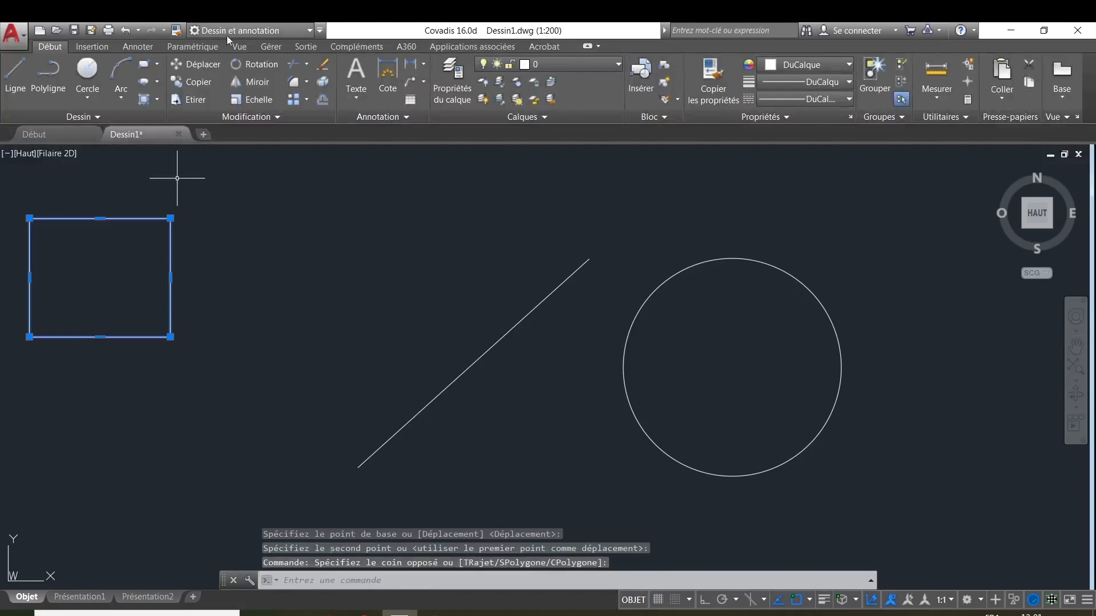
pyautogui.click(208, 66)
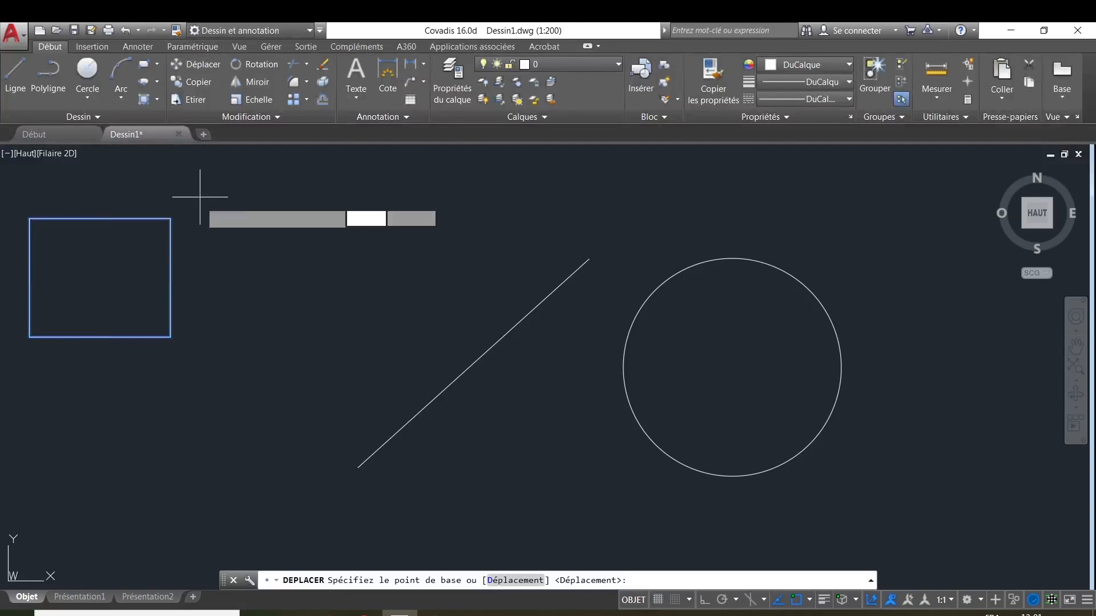
pyautogui.click(170, 218)
pyautogui.click(195, 416)
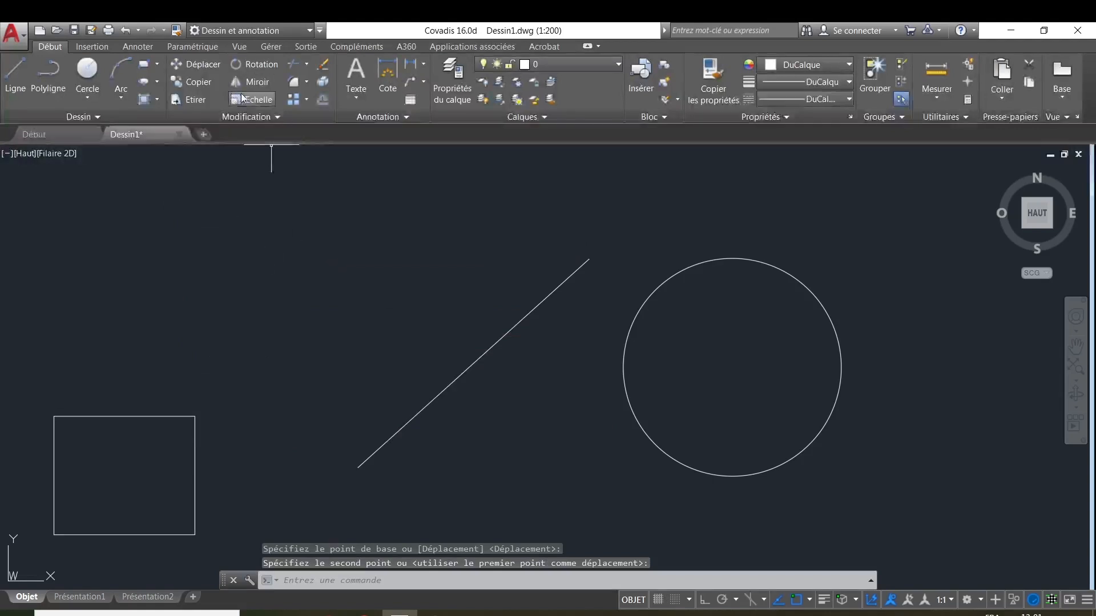
# Step: Copy the rectangle from its centre to two positions side by side above the original, to the left of the sloping line
pyautogui.click(196, 82)
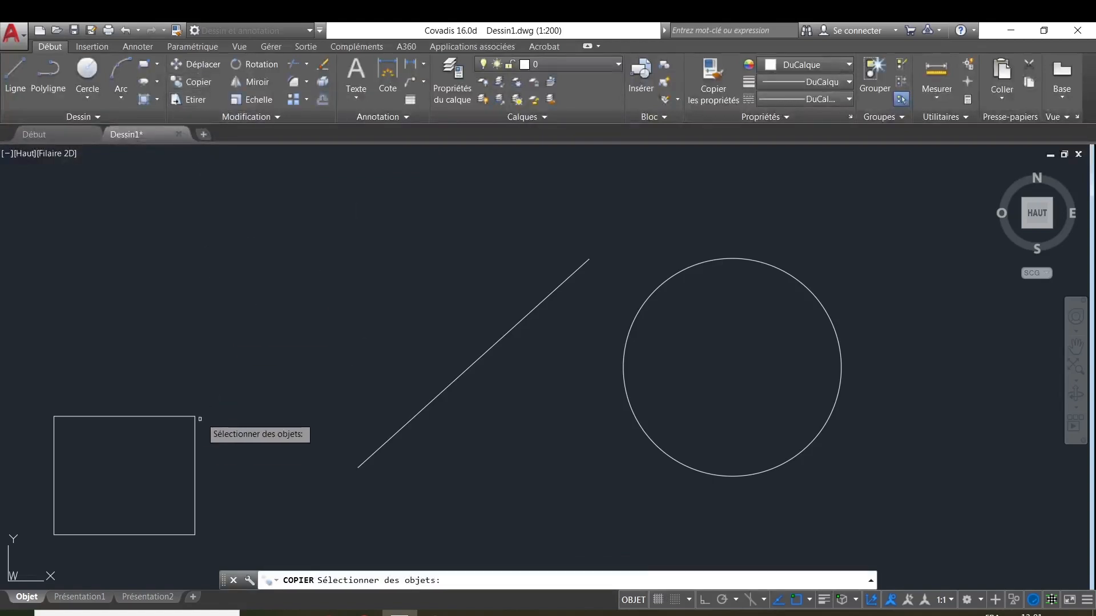
pyautogui.moveTo(212, 400); pyautogui.dragTo(80, 531)
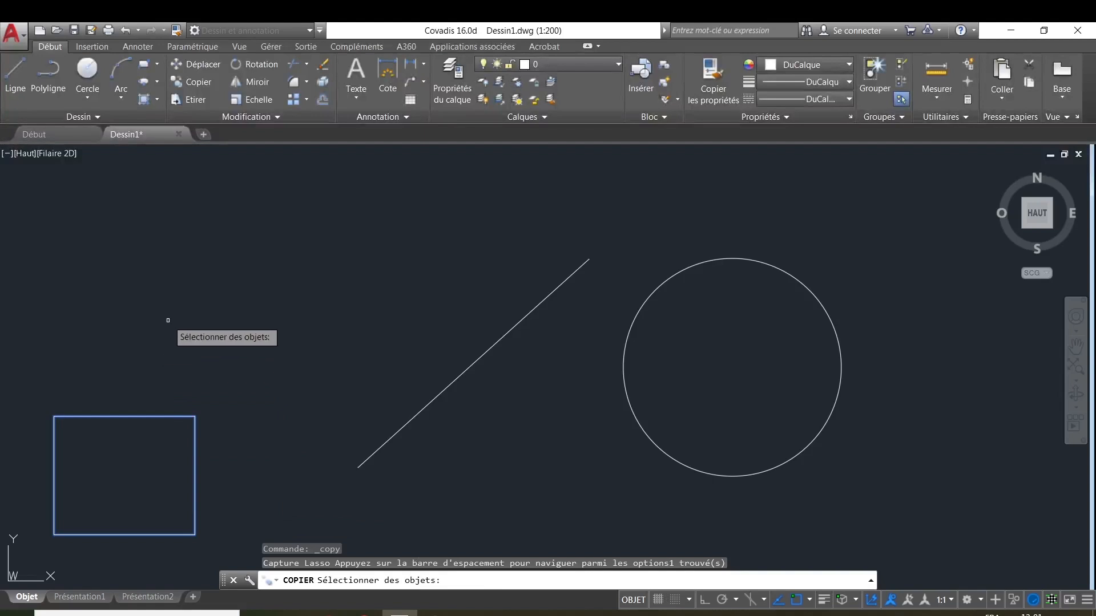
pyautogui.press('Return')
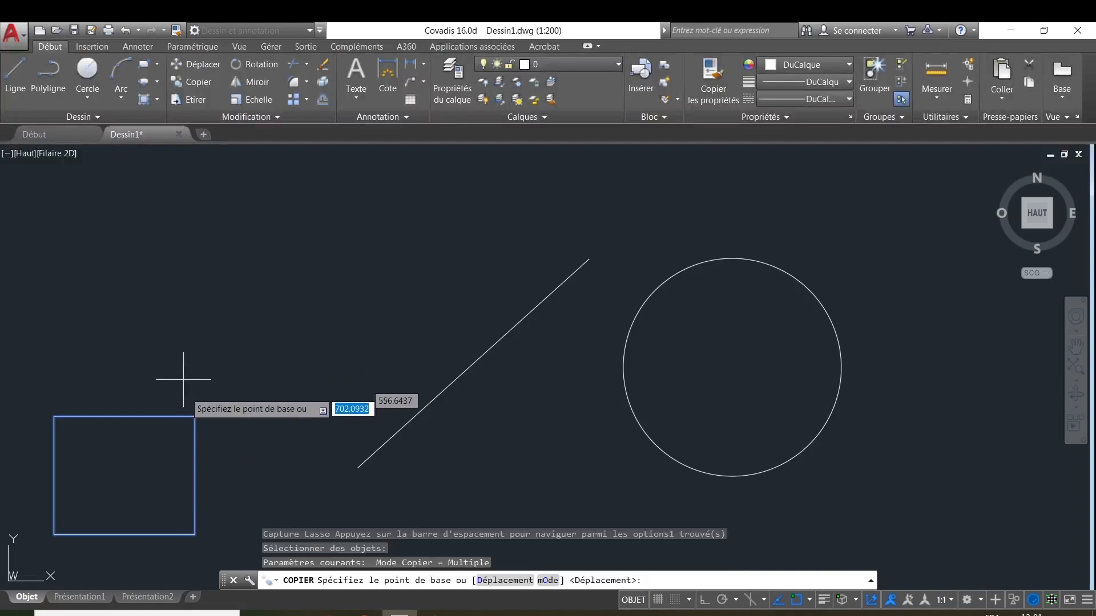
pyautogui.click(125, 475)
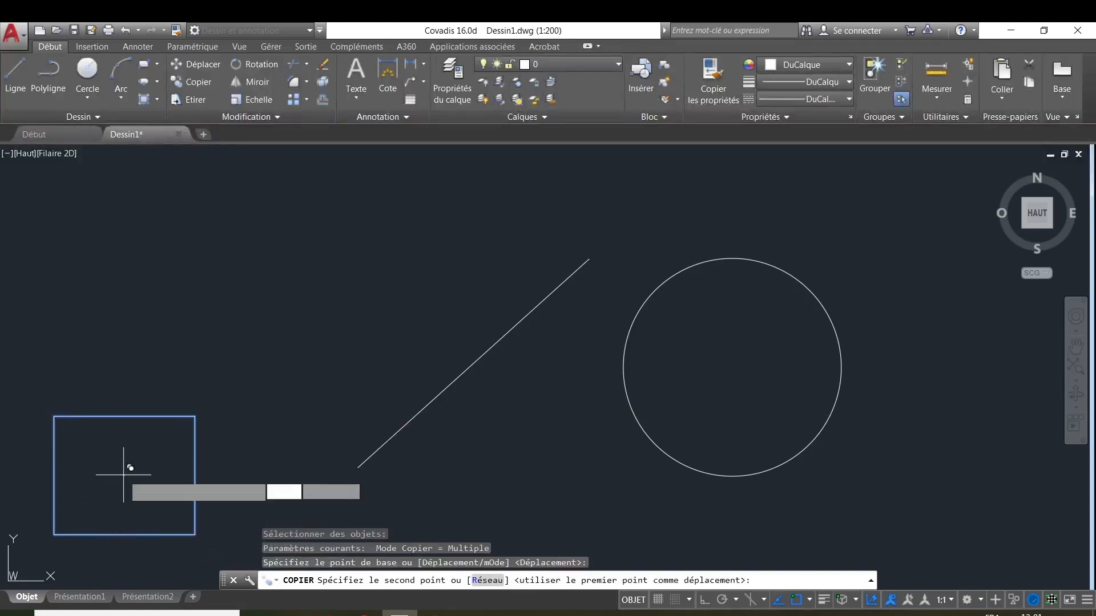
pyautogui.click(134, 256)
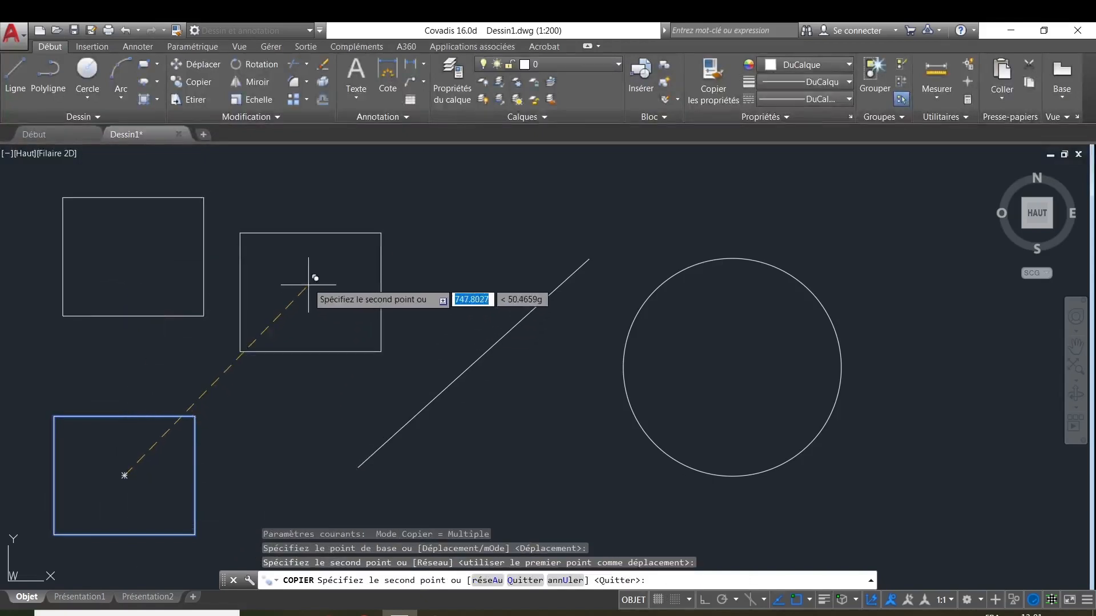
pyautogui.click(302, 258)
# Step: Place three more copies in a higher row, two roughly above the first copies and one farther right, and finish copying
pyautogui.scroll(-4, 326, 405)
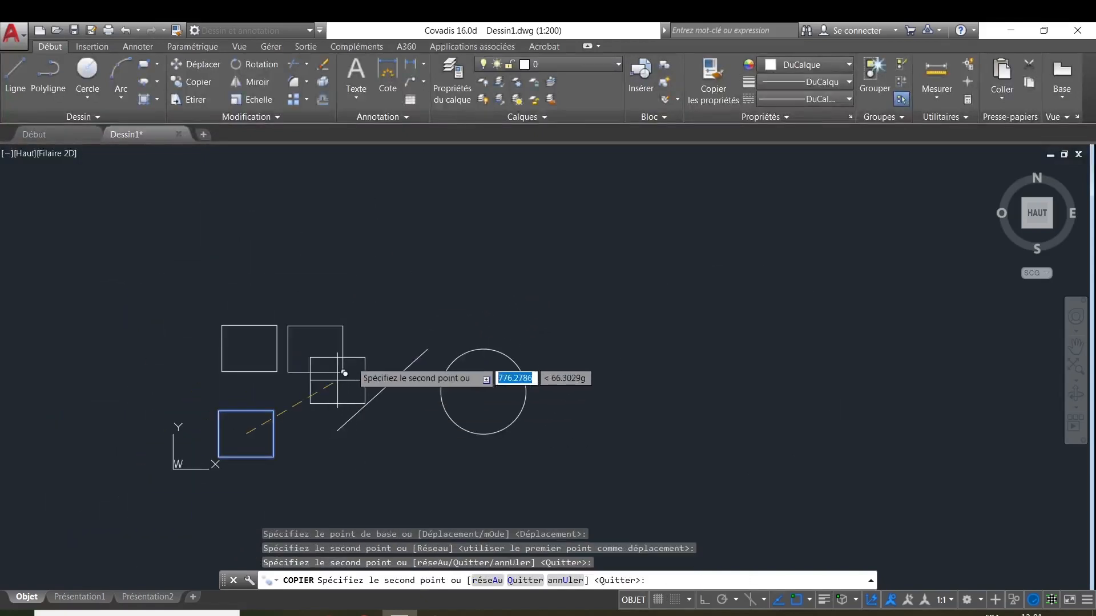
pyautogui.click(313, 264)
pyautogui.click(226, 279)
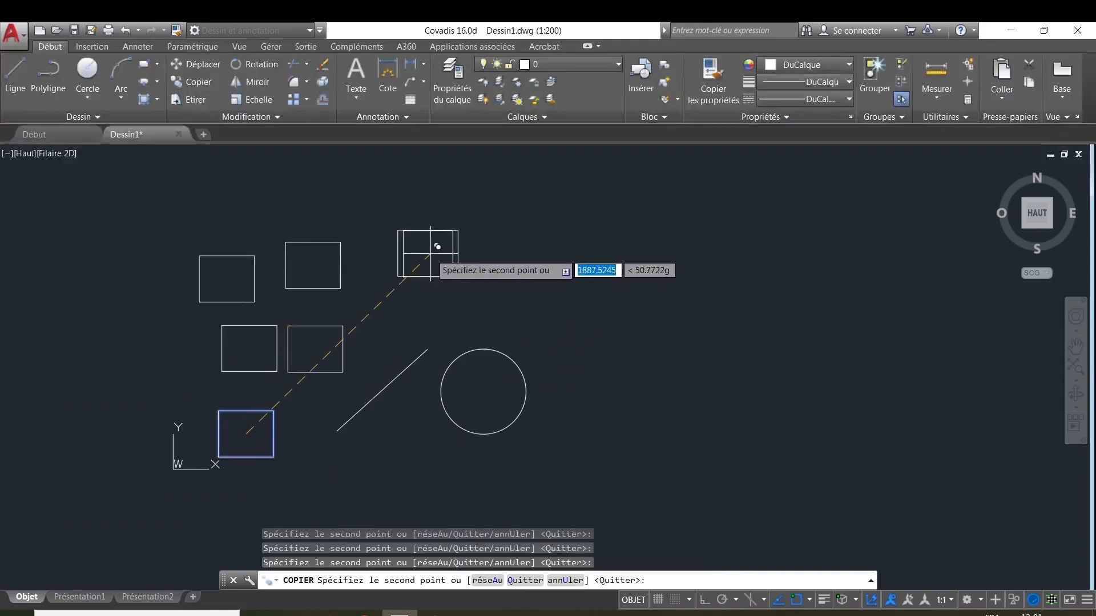
pyautogui.click(432, 246)
pyautogui.rightClick(490, 235)
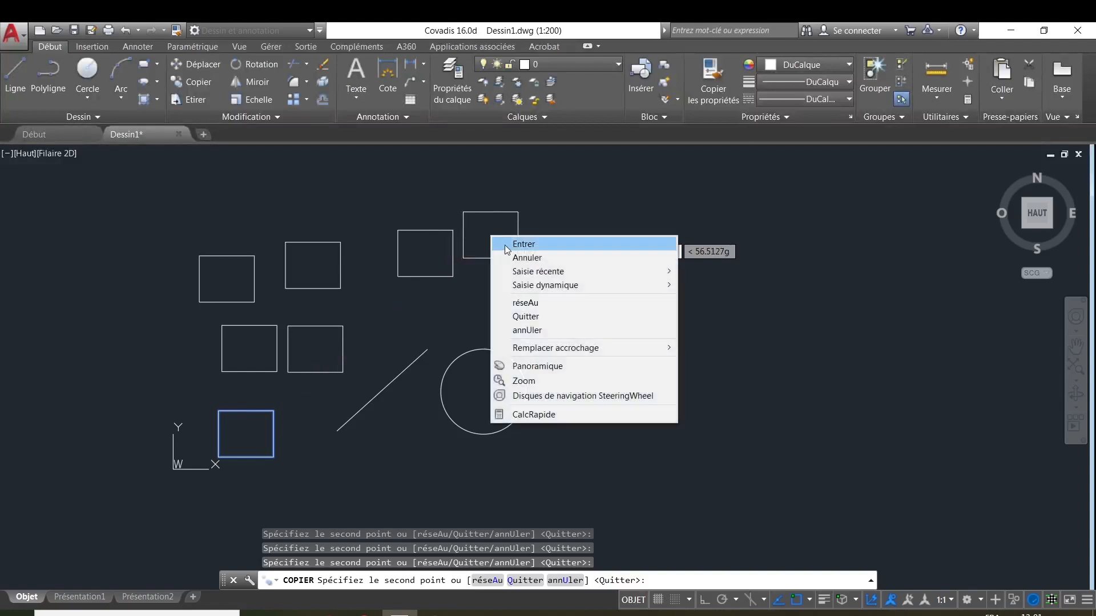
pyautogui.click(505, 244)
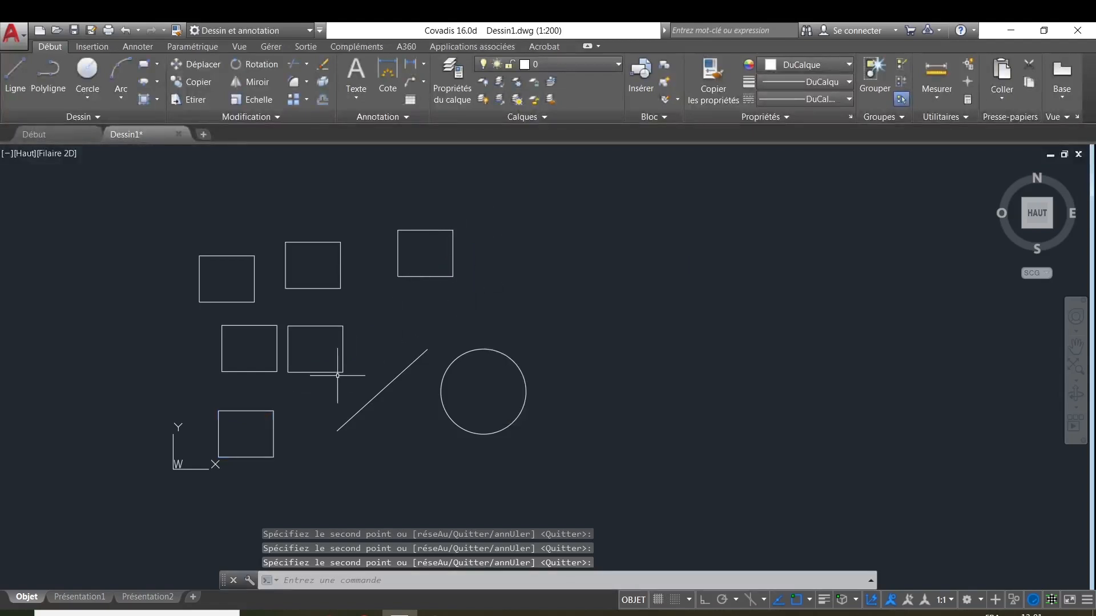
# Step: Rotate the sloping line about its lower end so that it slopes steeply down to the right from that point
pyautogui.scroll(4, 306, 327)
pyautogui.scroll(-2, 217, 354)
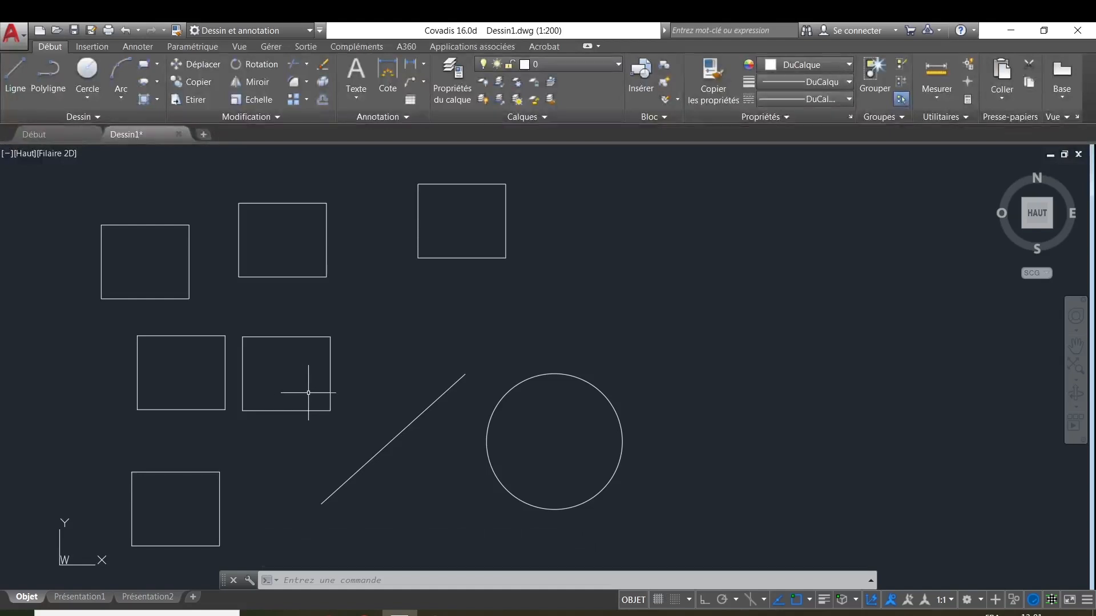
pyautogui.click(258, 65)
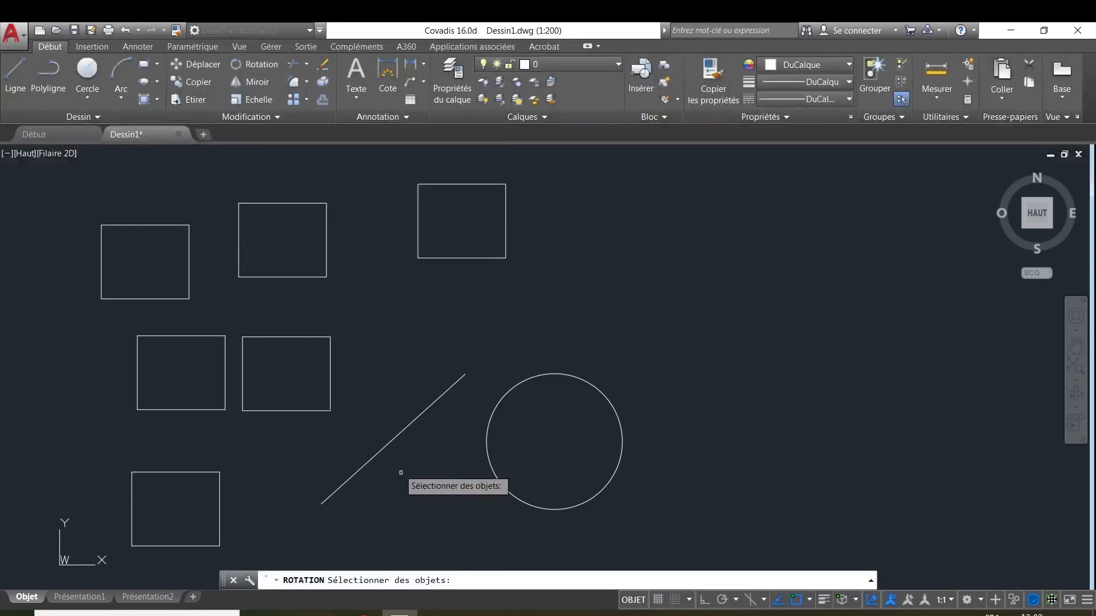
pyautogui.moveTo(445, 384)
pyautogui.mouseDown()
pyautogui.moveTo(436, 371)
pyautogui.moveTo(404, 445)
pyautogui.mouseUp()
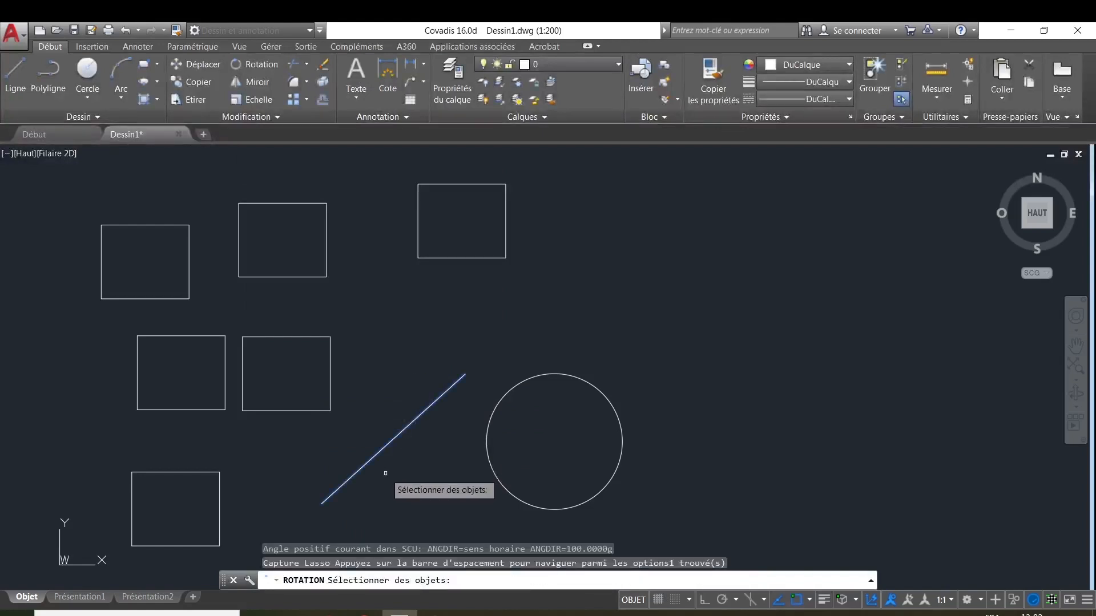
pyautogui.press('Return')
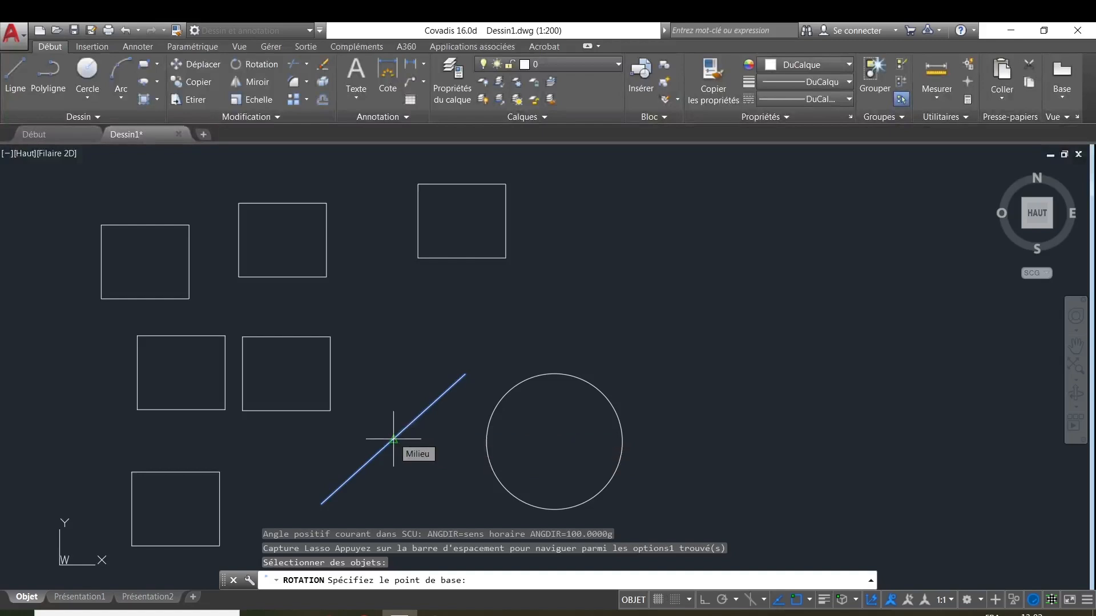
pyautogui.click(321, 504)
pyautogui.scroll(-5, 342, 473)
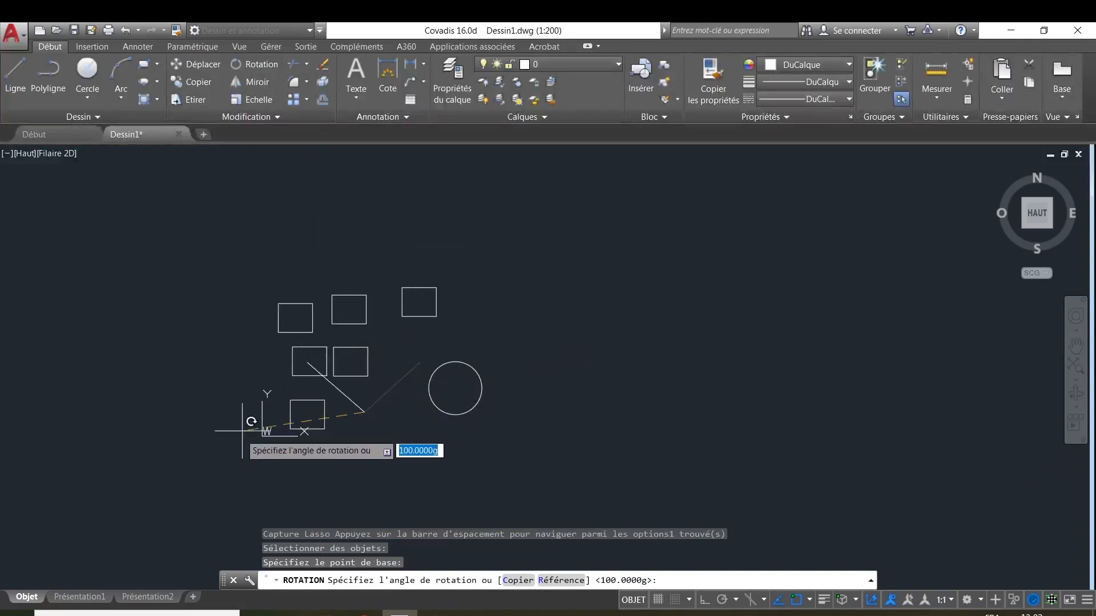
pyautogui.click(404, 413)
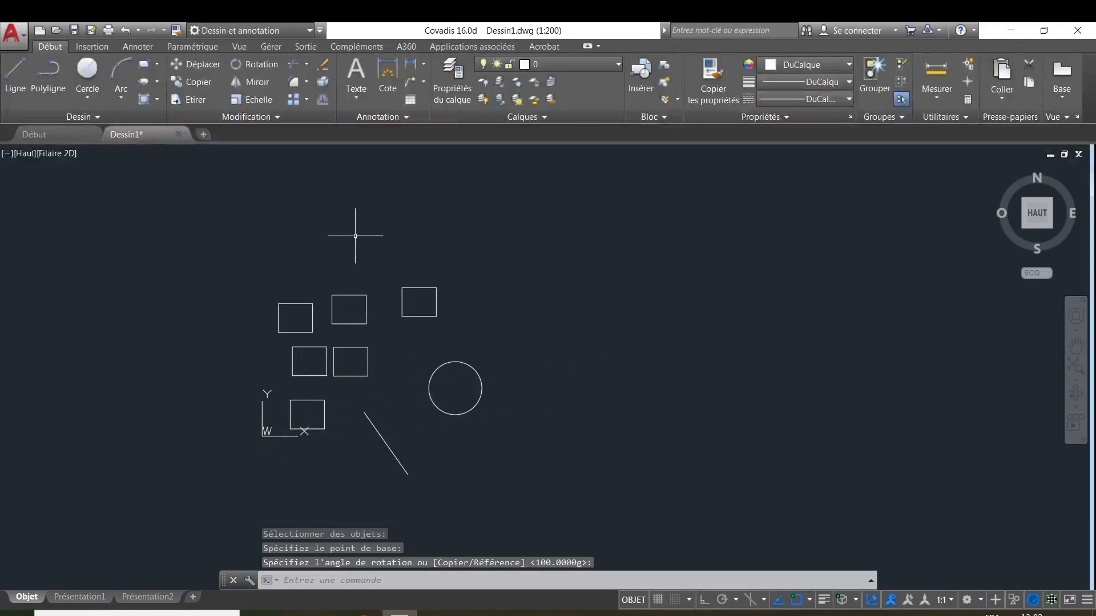
# Step: Mirror the upper-right rectangle across a nearly vertical axis just to its right, erasing the source object
pyautogui.click(255, 81)
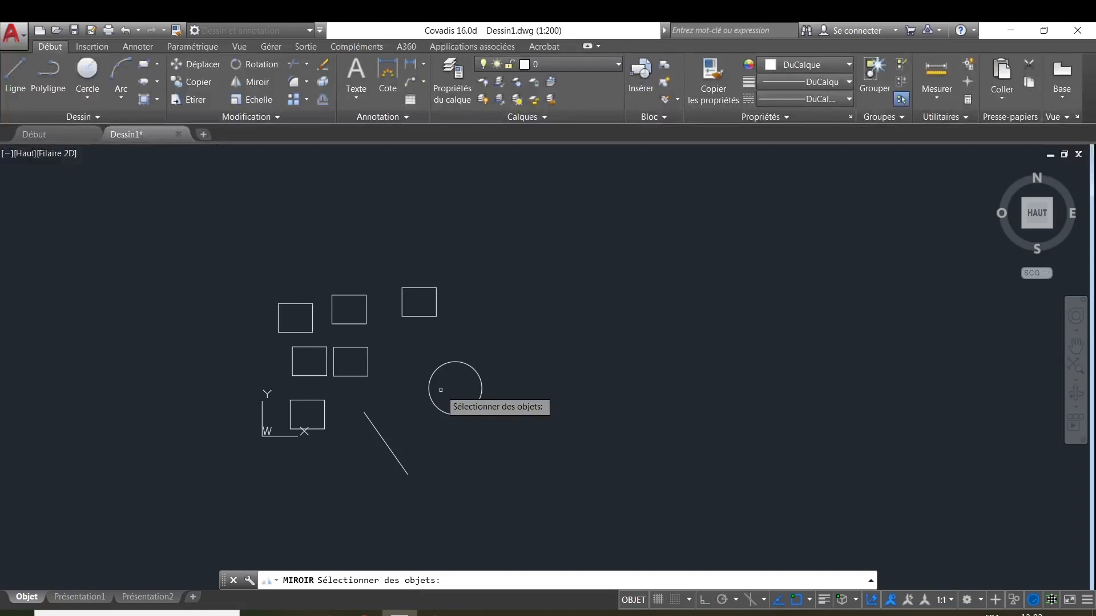
pyautogui.scroll(4, 425, 283)
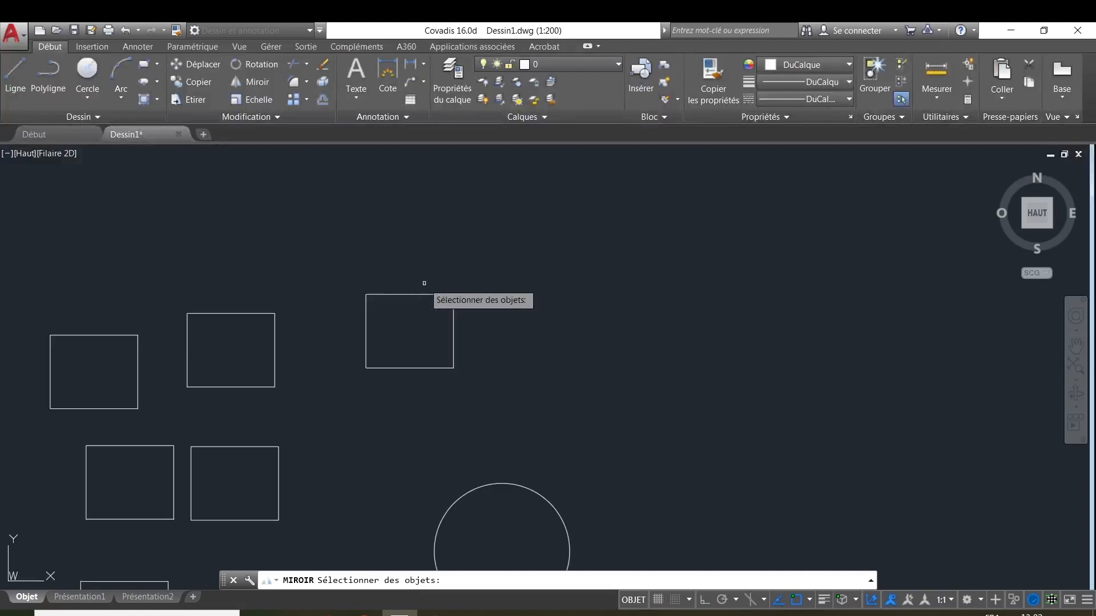
pyautogui.click(471, 279)
pyautogui.click(333, 380)
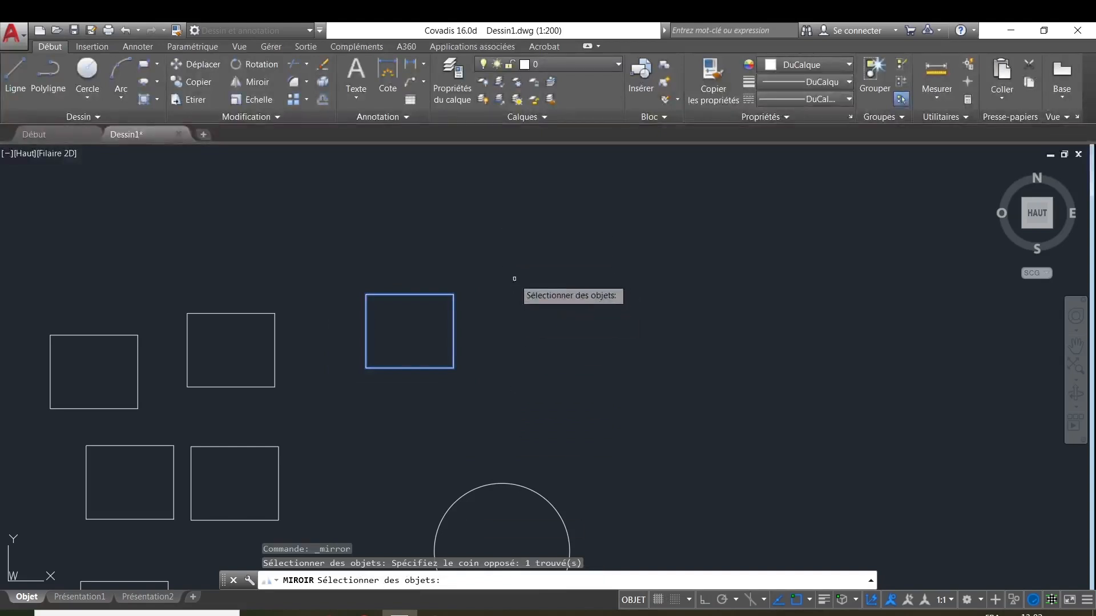
pyautogui.press('Return')
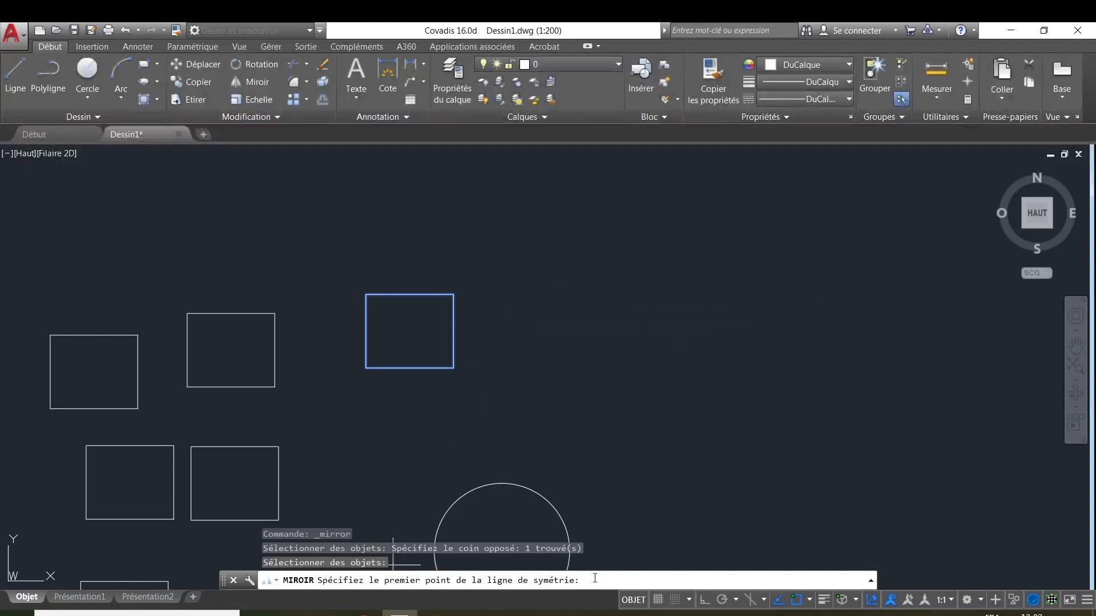
pyautogui.click(502, 202)
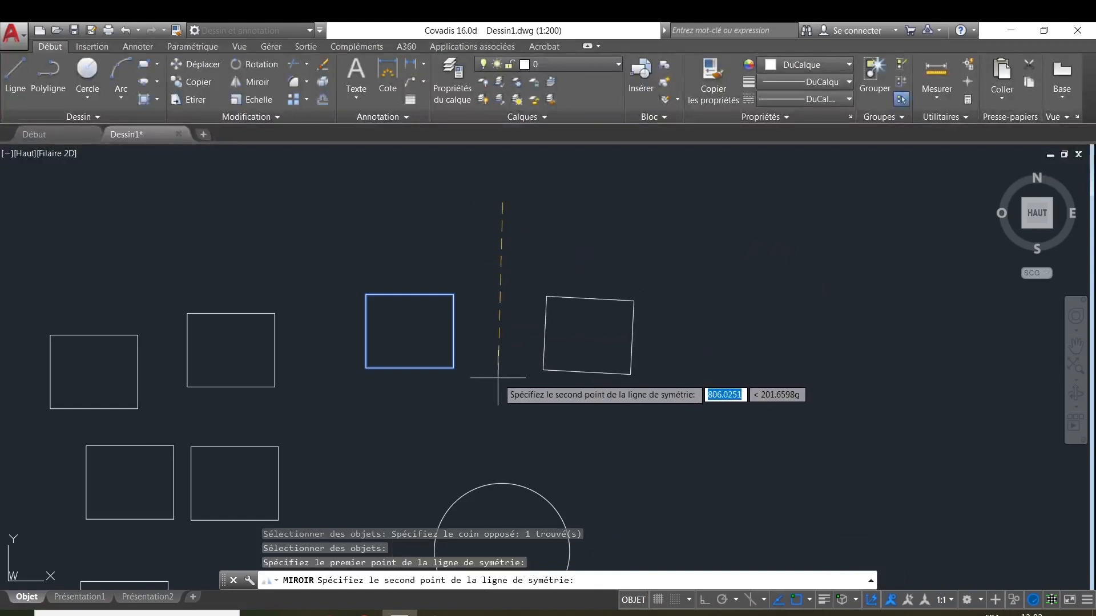
pyautogui.click(504, 431)
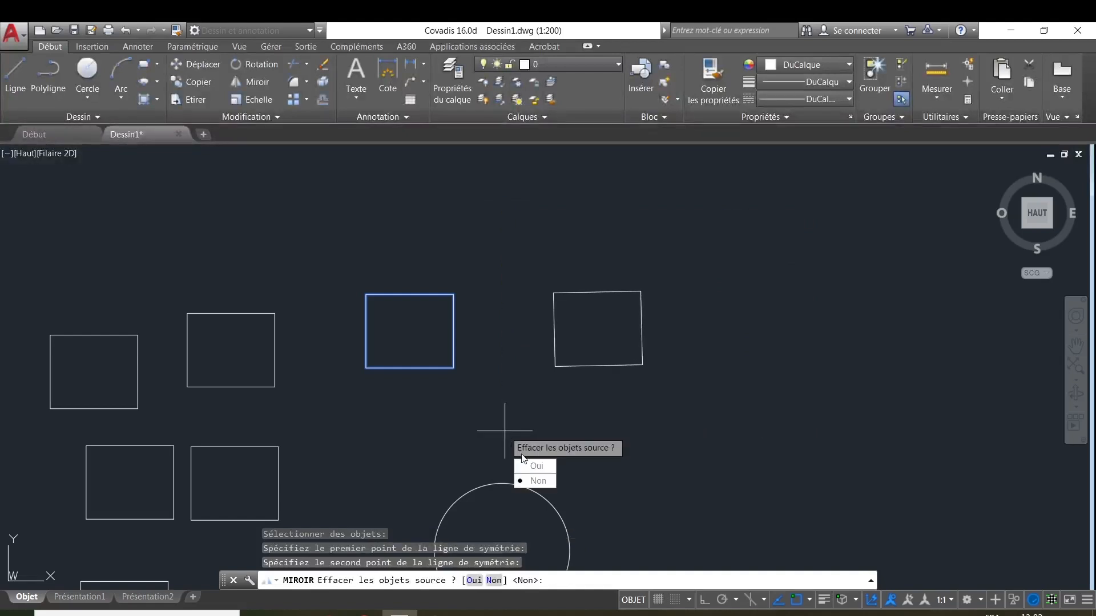
pyautogui.click(529, 468)
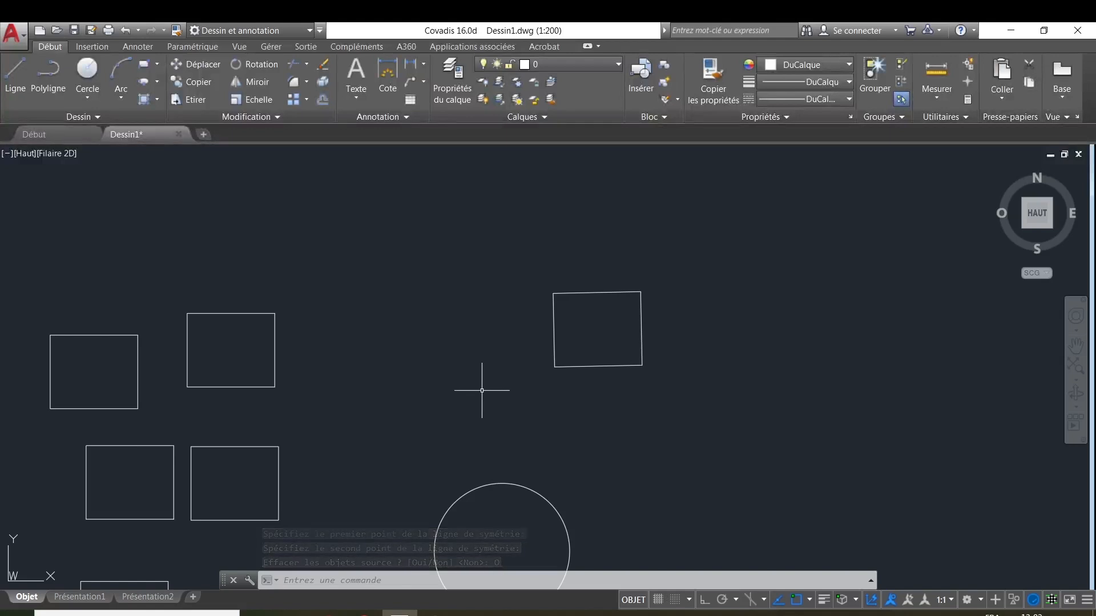
# Step: Mirror the slightly tilted rectangle across a nearly vertical axis to its right, keeping the source object
pyautogui.click(640, 254)
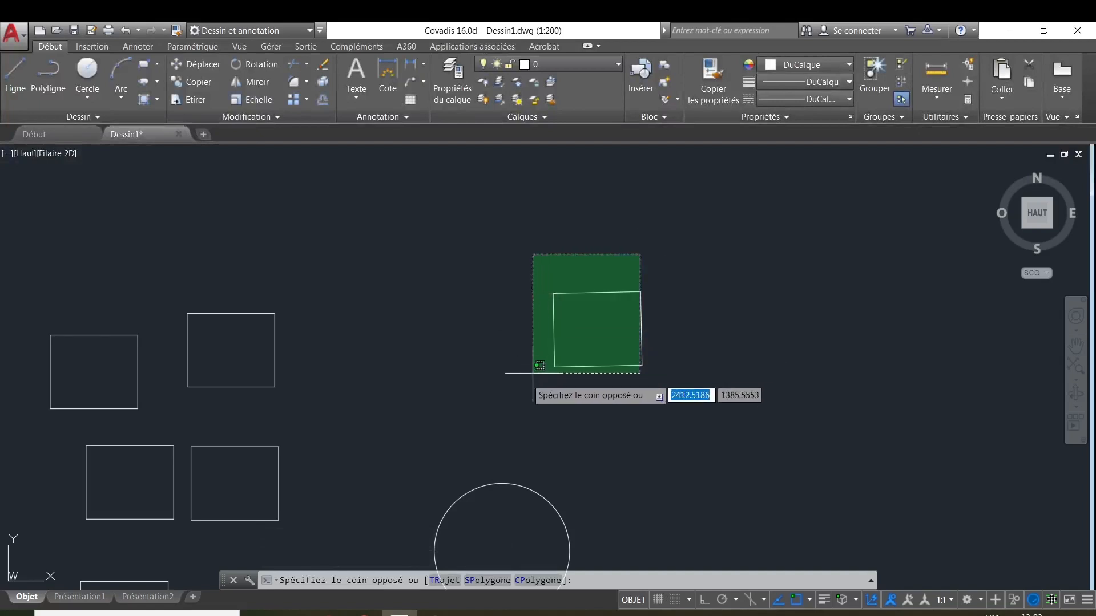
pyautogui.click(598, 164)
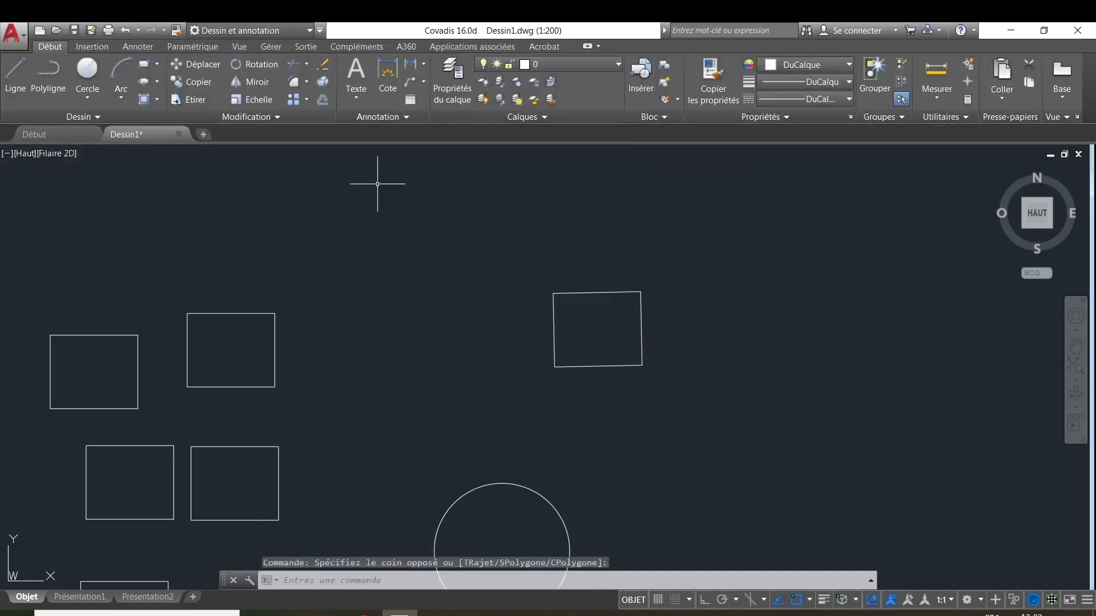
pyautogui.click(255, 82)
pyautogui.click(656, 271)
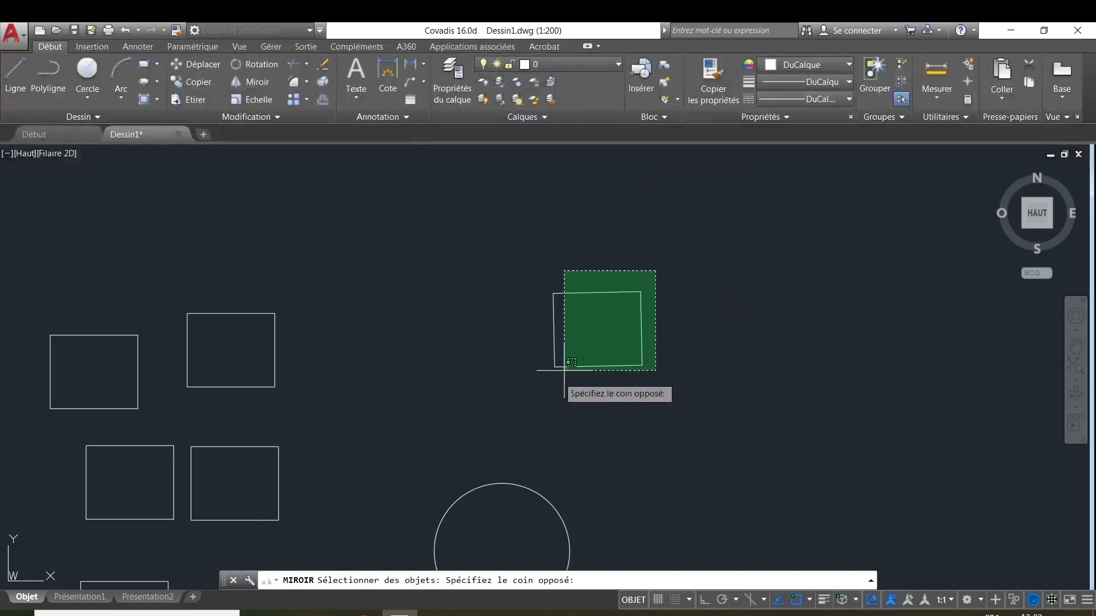
pyautogui.click(532, 399)
pyautogui.press('Return')
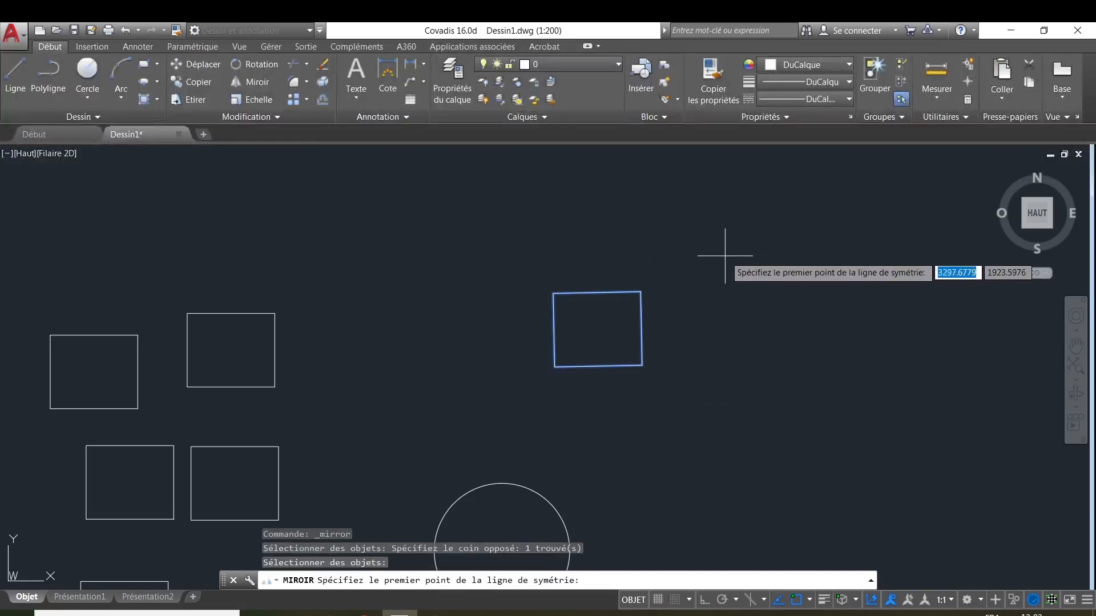
pyautogui.click(689, 204)
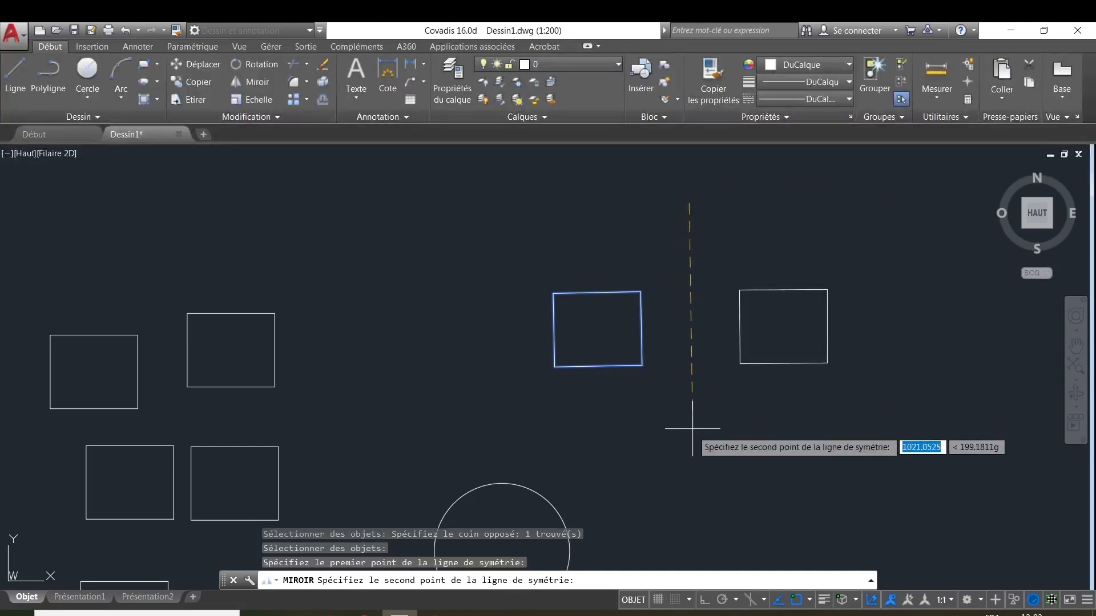
pyautogui.click(691, 457)
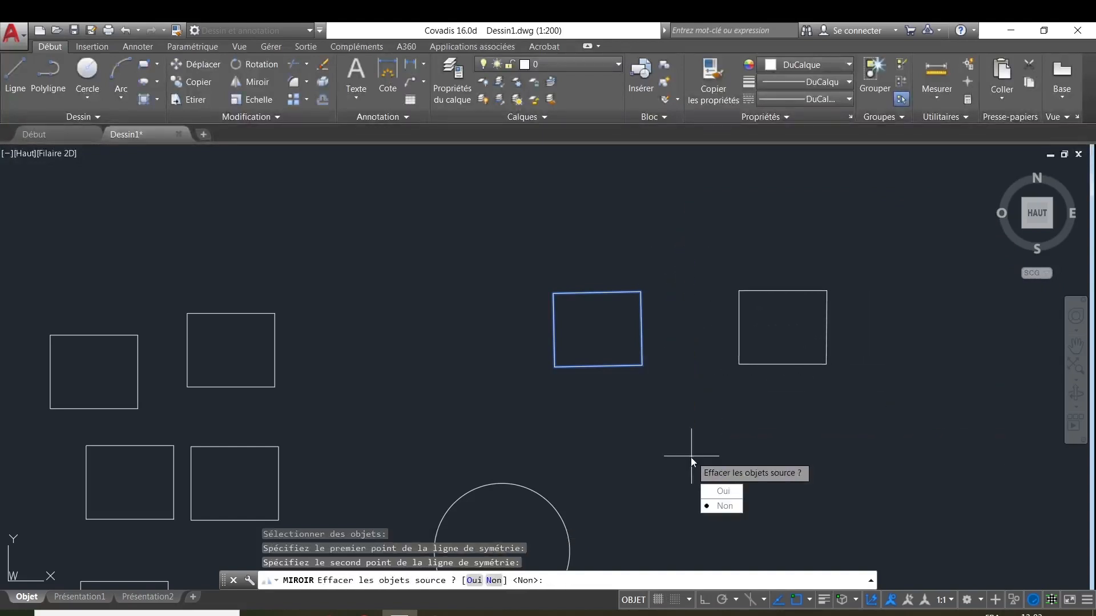
pyautogui.click(724, 506)
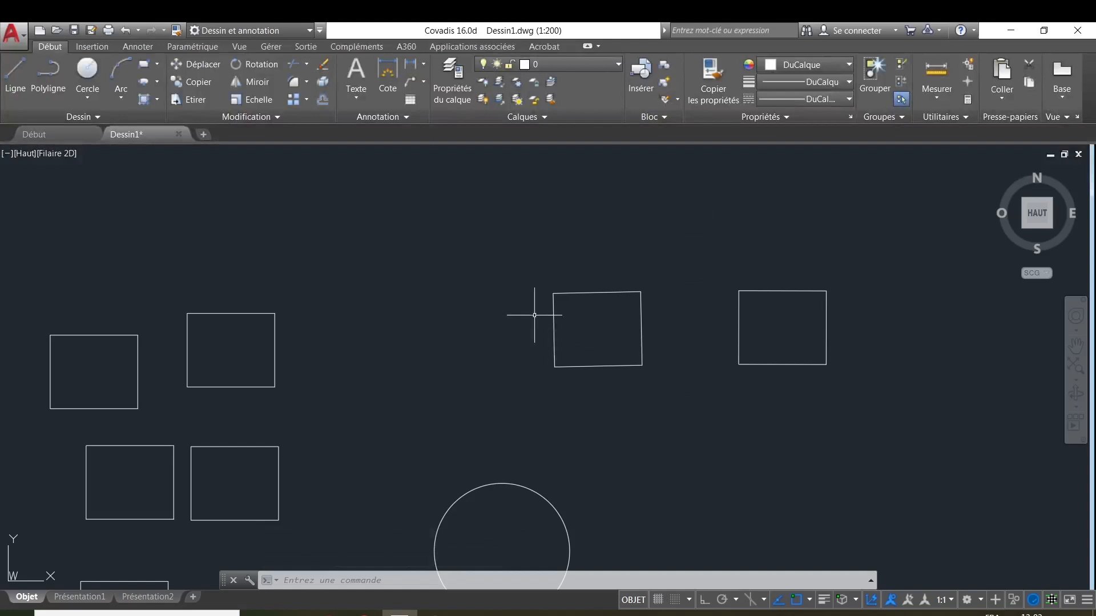
# Step: Set the color of the slightly tilted rectangle to orange 242,103,34 and deselect it
pyautogui.scroll(-2, 531, 300)
pyautogui.scroll(-2, 531, 300)
pyautogui.scroll(2, 515, 358)
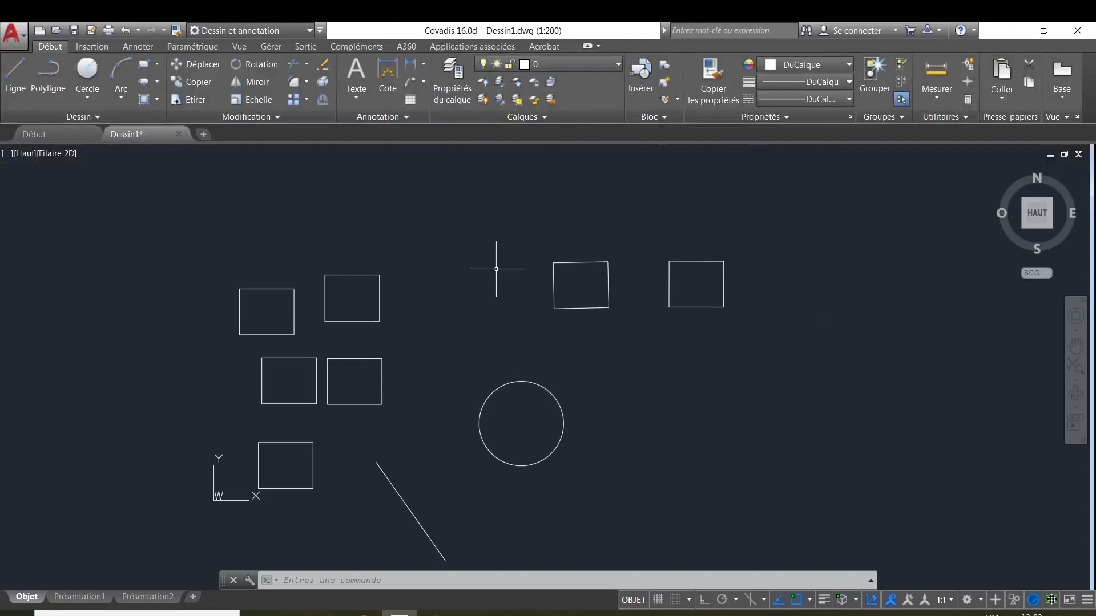
pyautogui.click(571, 288)
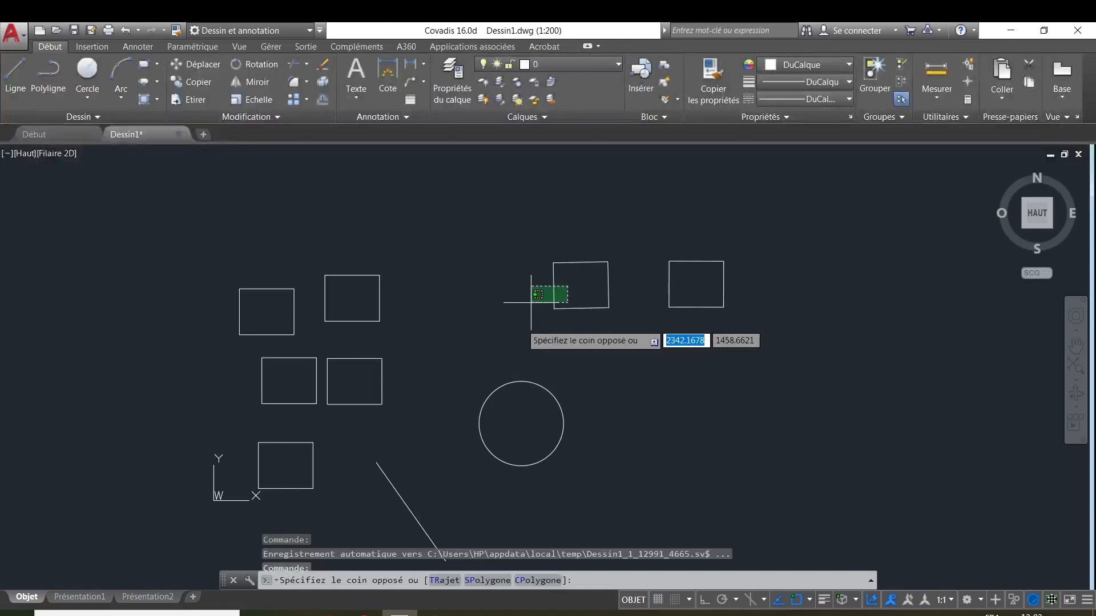
pyautogui.click(518, 330)
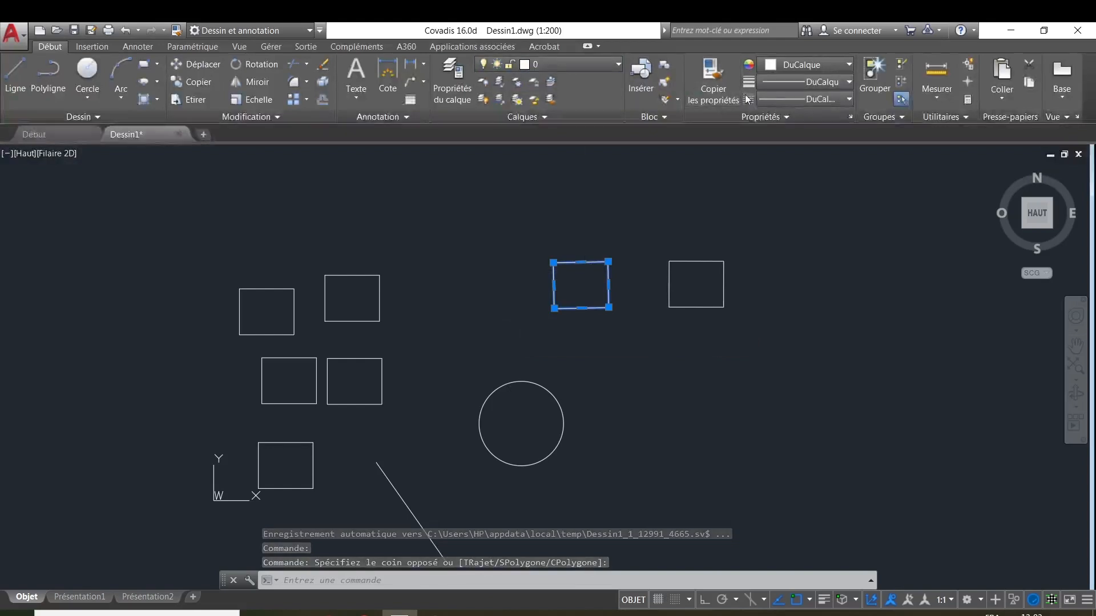
pyautogui.click(830, 62)
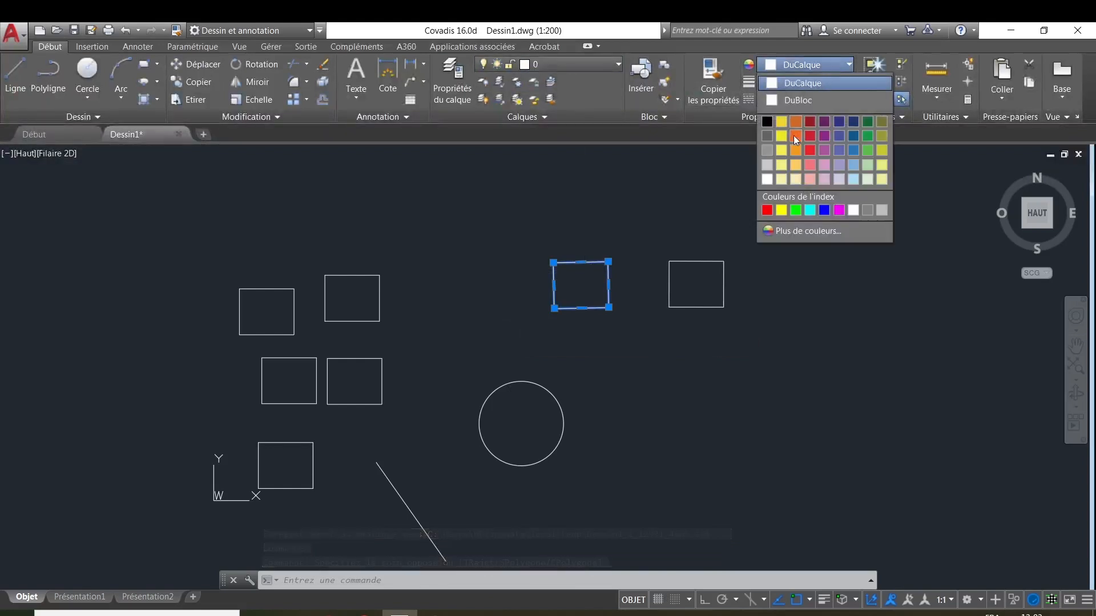
pyautogui.click(796, 138)
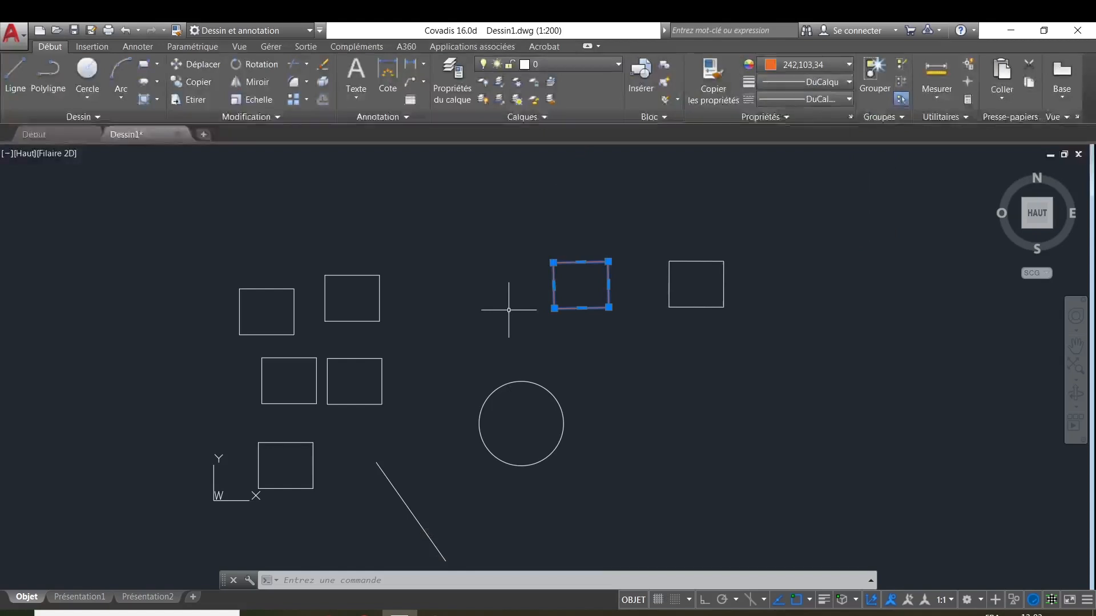
pyautogui.press('Escape')
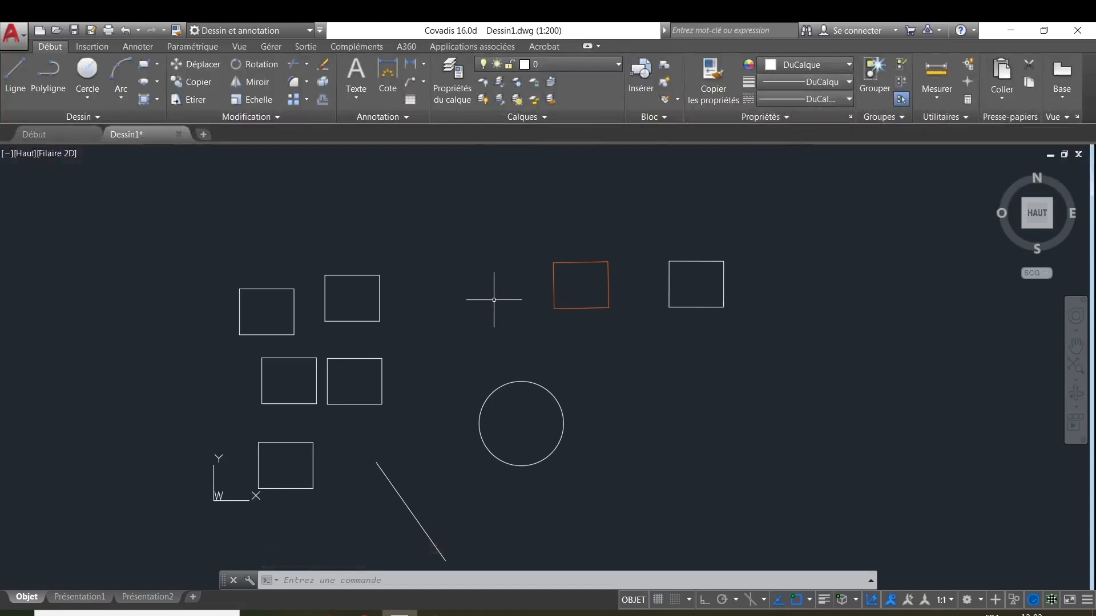
# Step: Set the color of the rightmost rectangle to index green and clear the selection
pyautogui.click(752, 233)
pyautogui.click(708, 268)
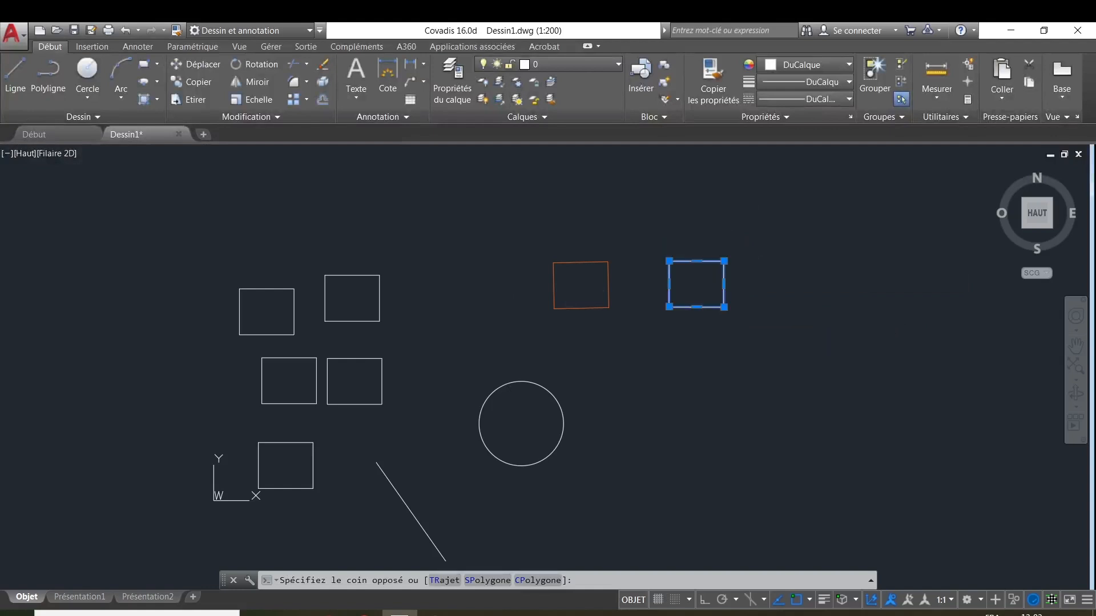
pyautogui.click(795, 65)
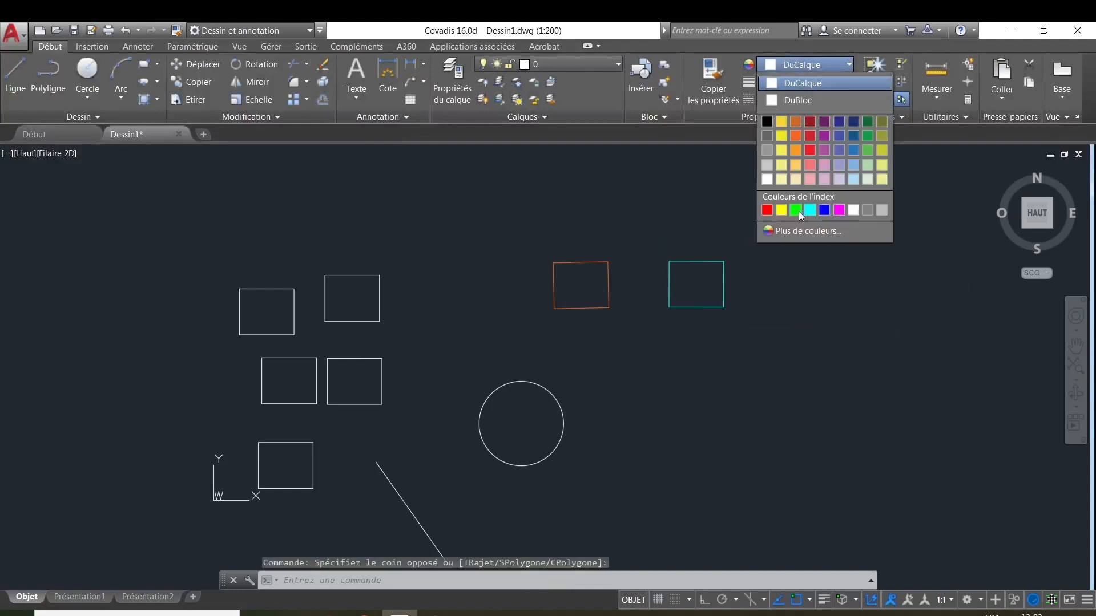
pyautogui.click(789, 211)
pyautogui.press('Escape')
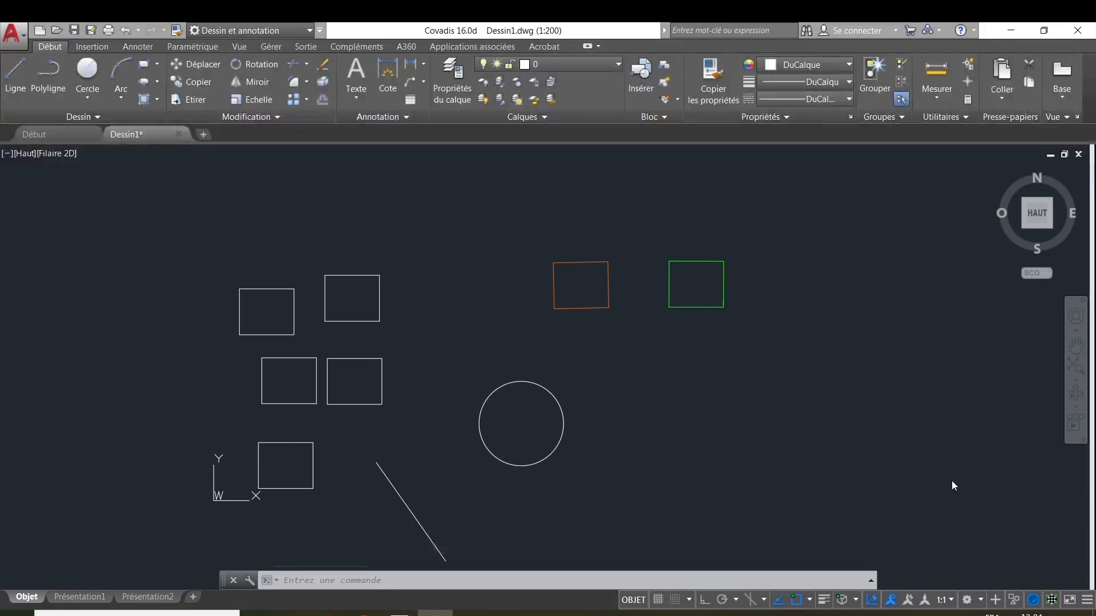
pyautogui.press('Escape')
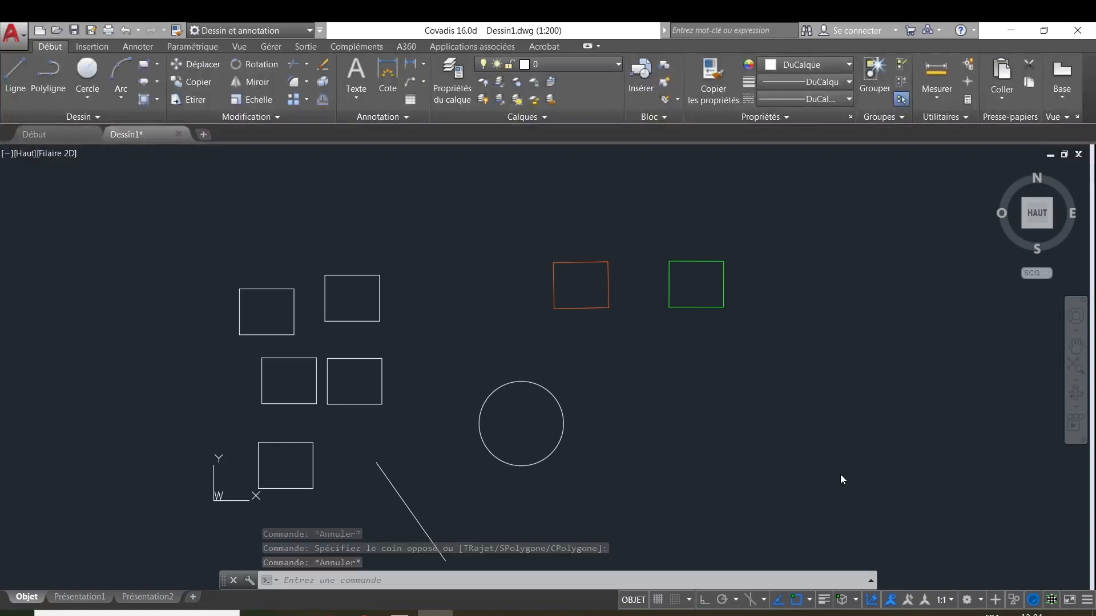